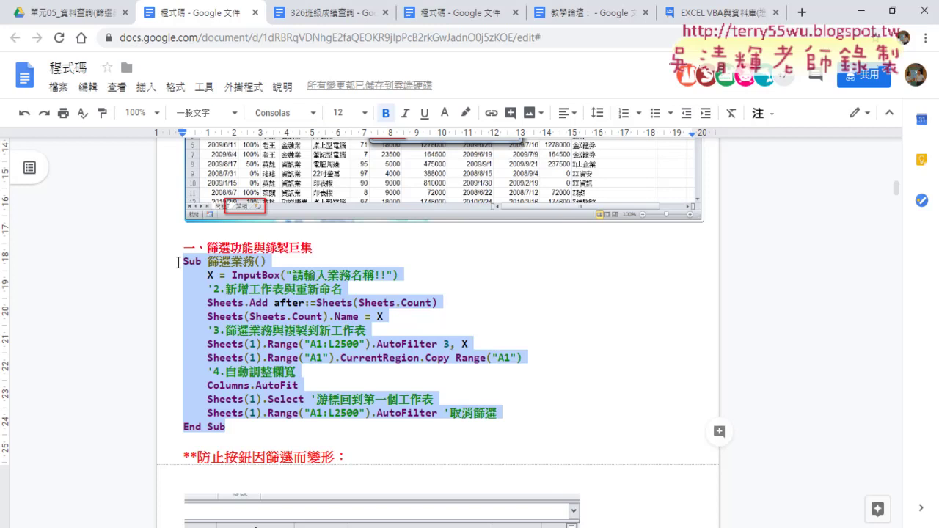
- Highlight the InputBox prompt call in yellow
left_click(202, 328)
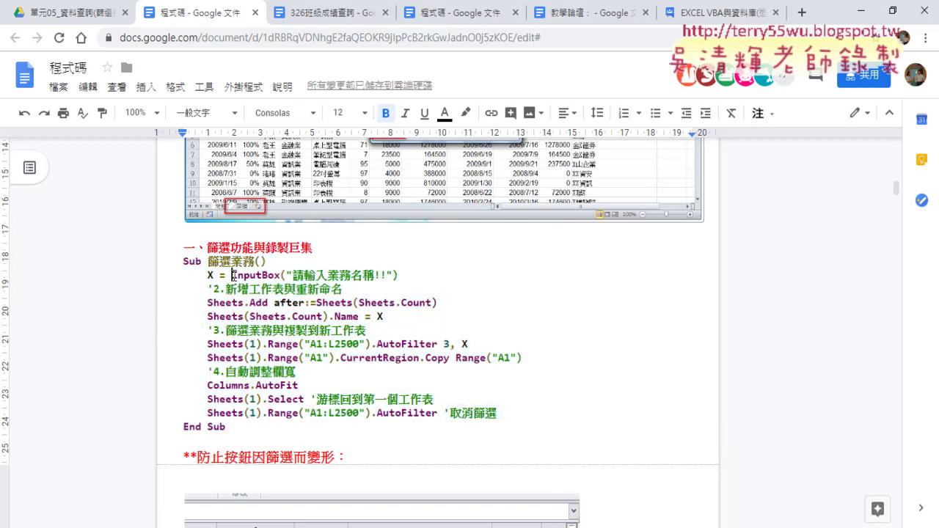
left_click_drag(233, 275, 401, 276)
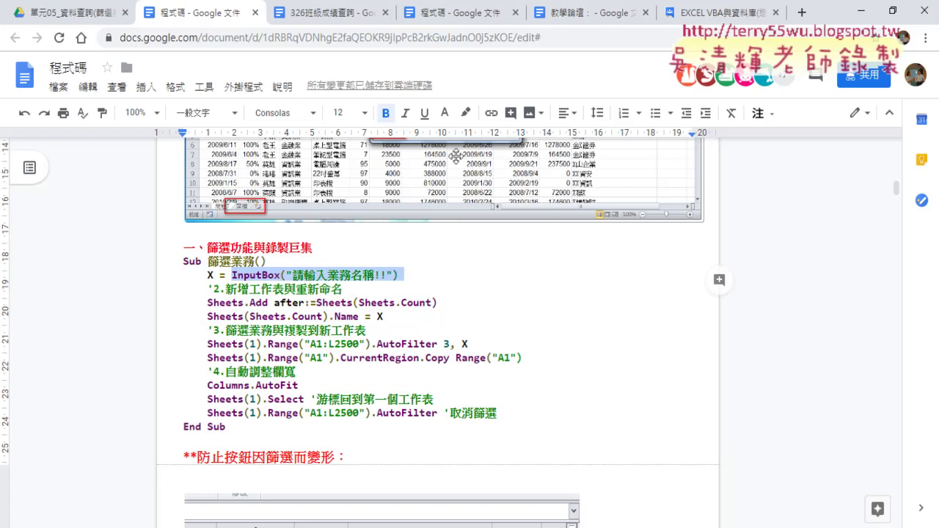
left_click(465, 112)
left_click(519, 183)
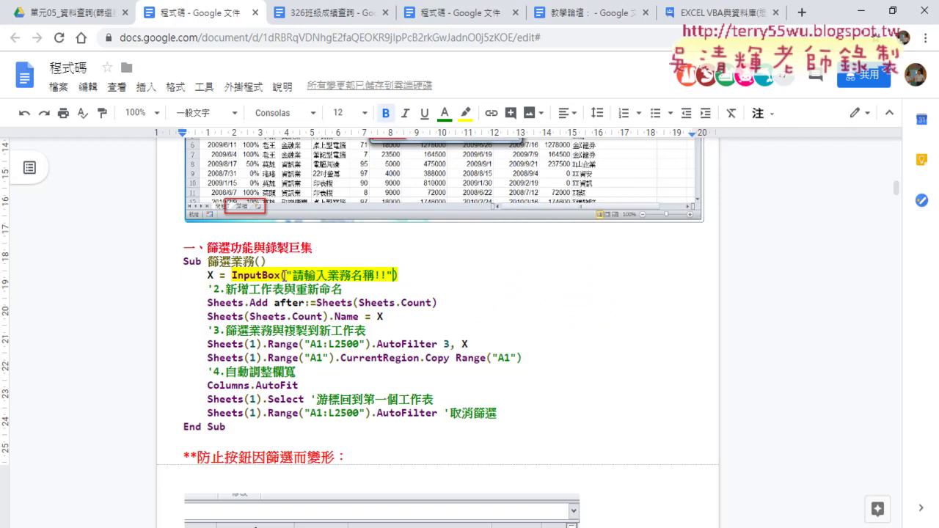
- Highlight the X after .Name = and the X after AutoFilter 3, in yellow
left_click_drag(231, 274, 268, 273)
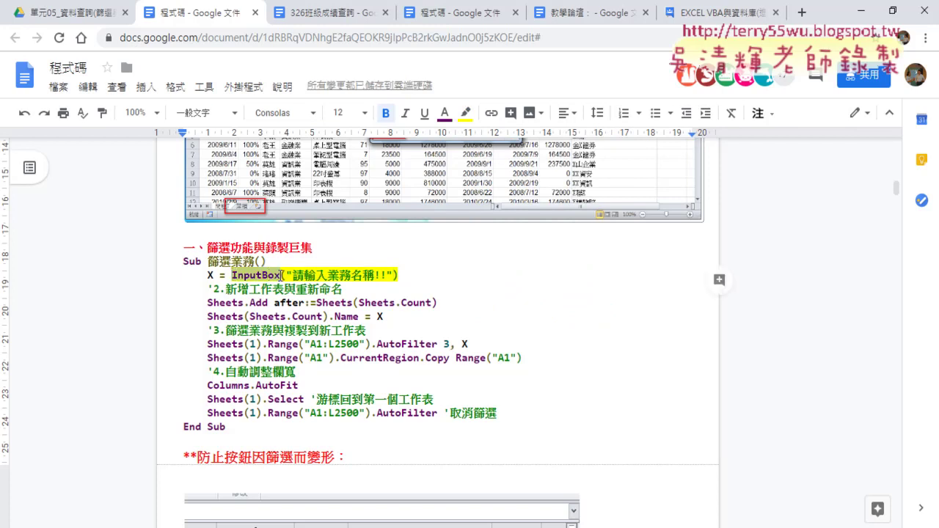
double_click(213, 275)
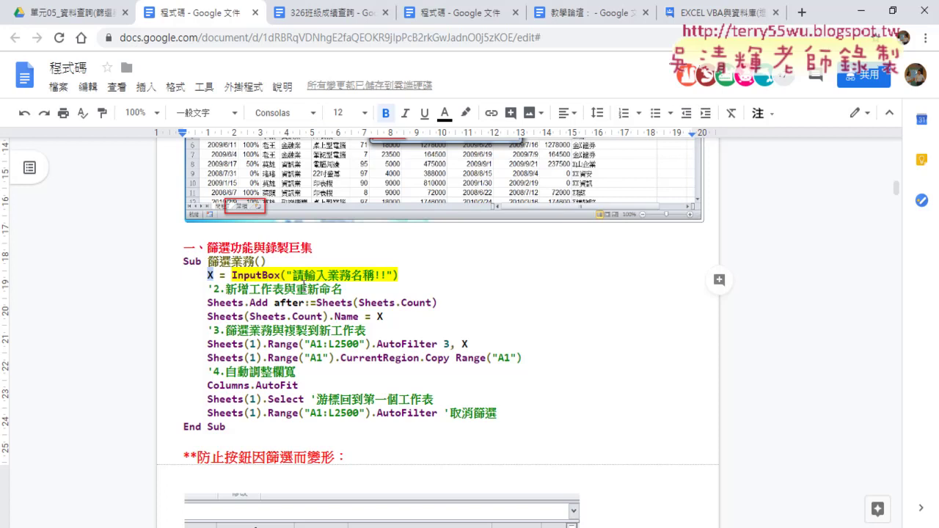
double_click(380, 317)
left_click(467, 114)
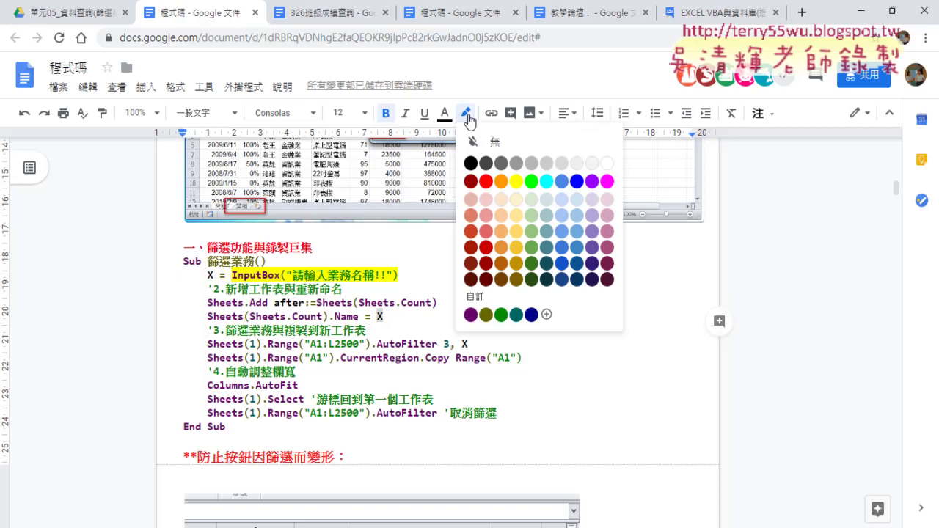
left_click(516, 181)
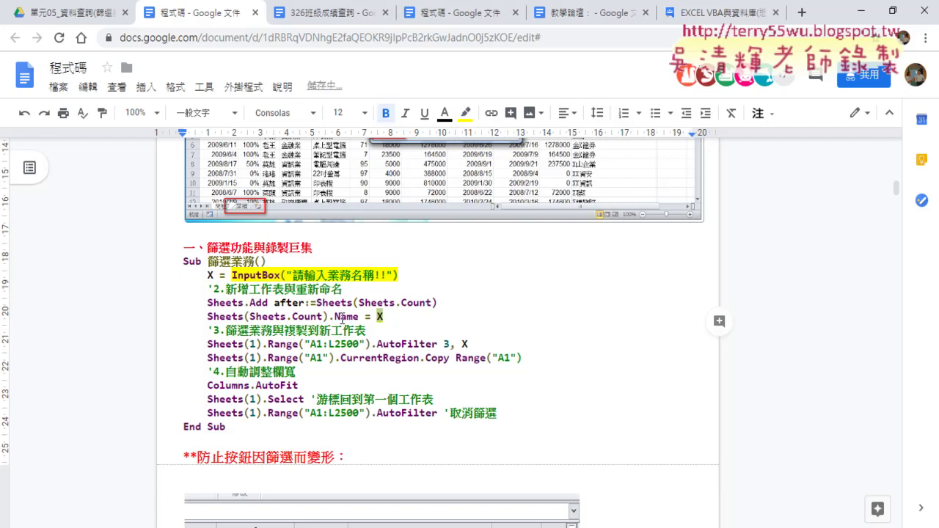
double_click(464, 343)
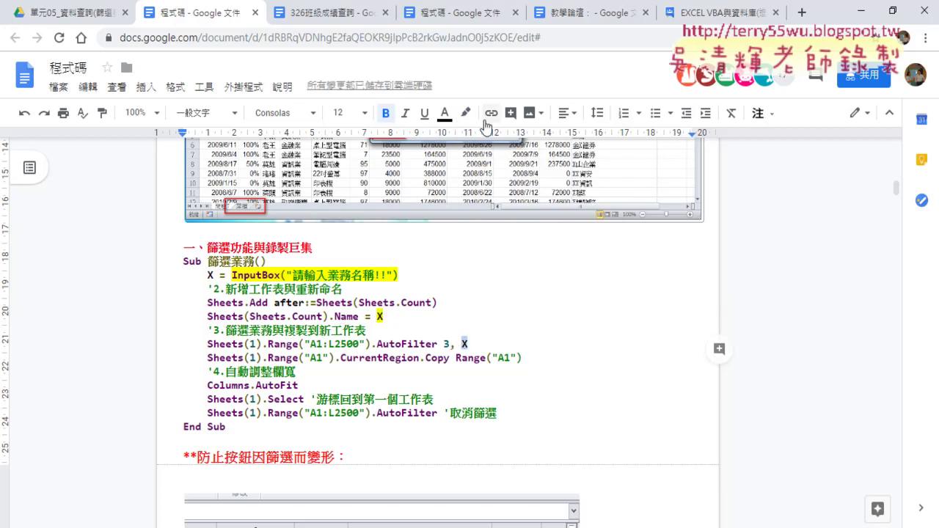
left_click(465, 113)
left_click(515, 181)
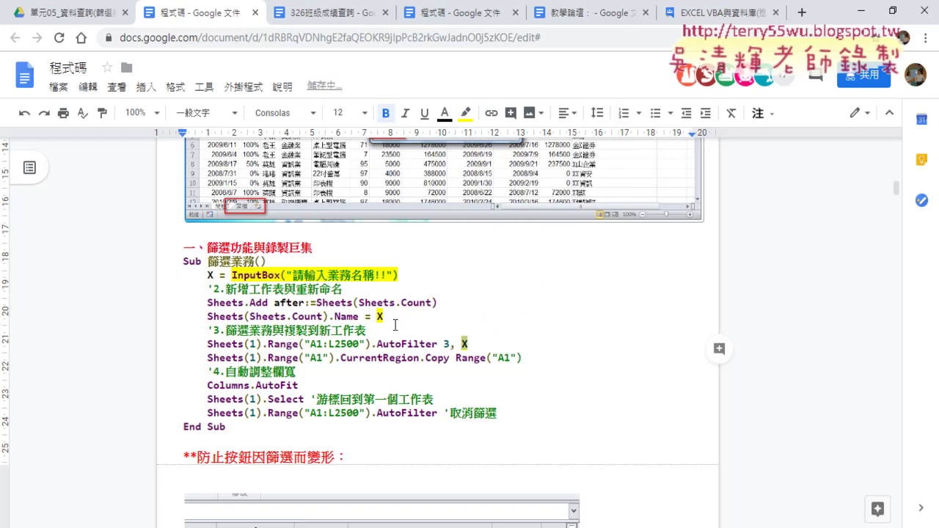
- Highlight CurrentRegion.Copy on the Sheets(1) copy line
left_click_drag(394, 316, 373, 316)
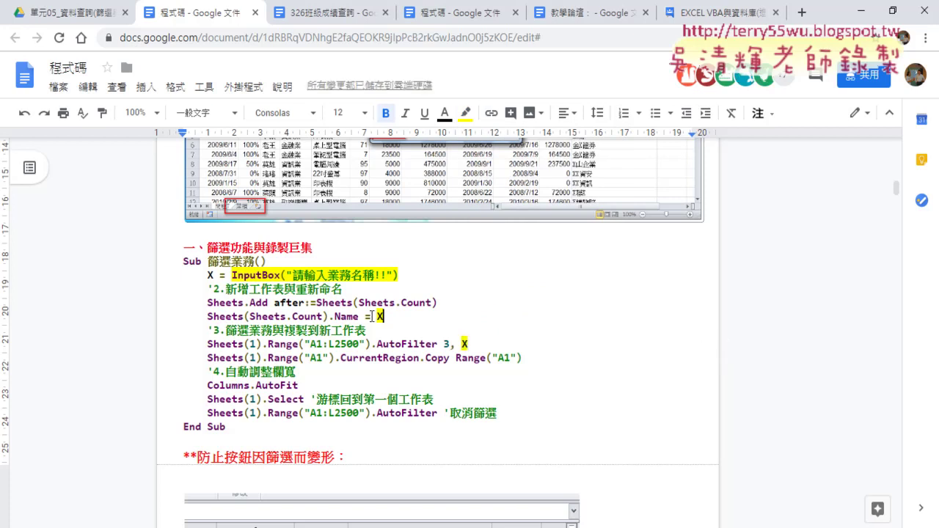
left_click(482, 360)
left_click_drag(340, 358, 449, 358)
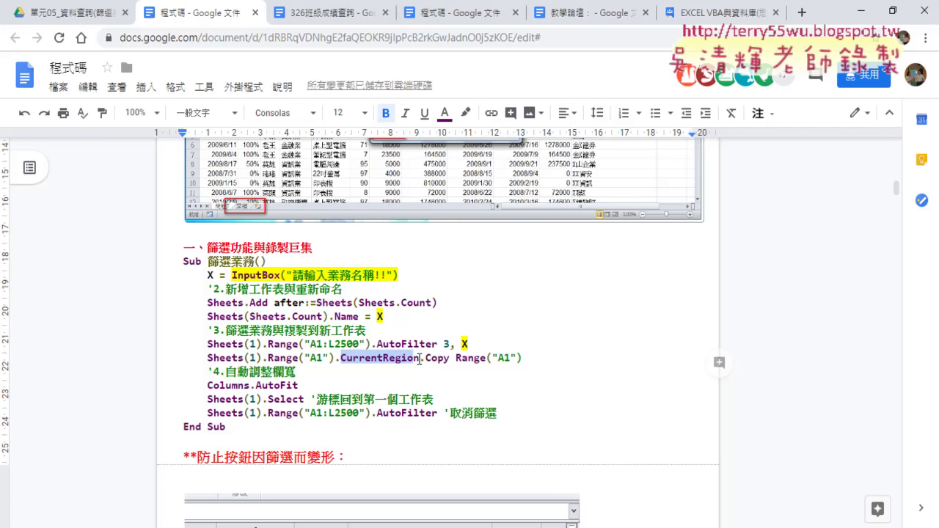
left_click(467, 117)
left_click(515, 187)
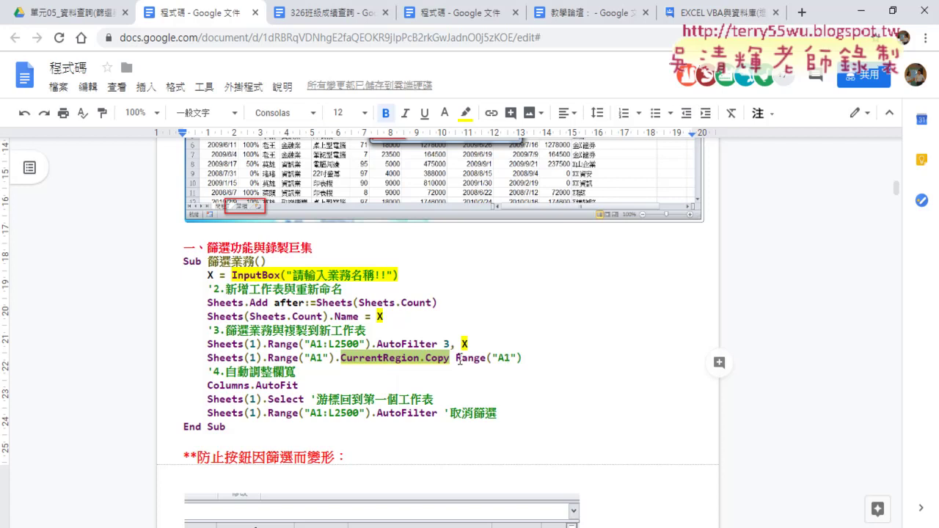
- Point out the Sheets(1) copy statement, the Columns.AutoFit line and the filter-removing AutoFilter call
left_click_drag(455, 358, 522, 358)
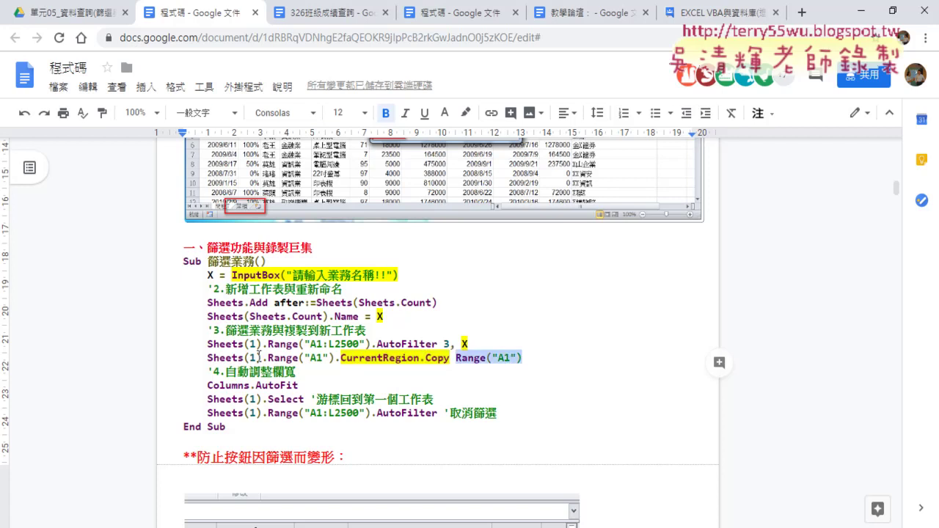
left_click_drag(208, 358, 448, 359)
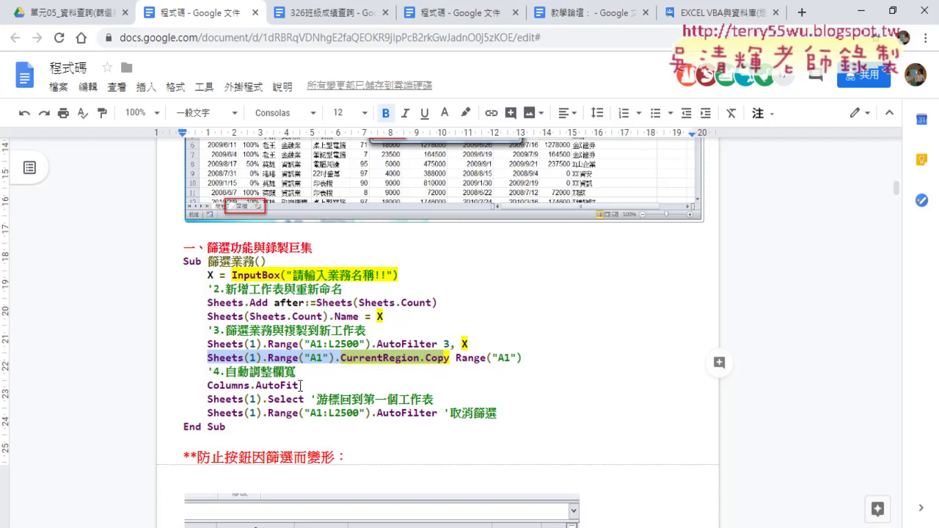
left_click_drag(299, 385, 206, 386)
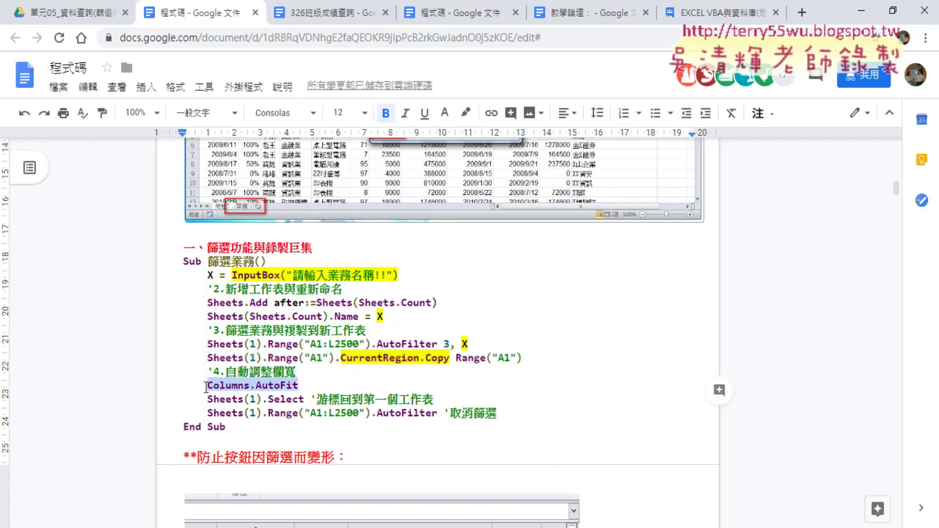
left_click(268, 403)
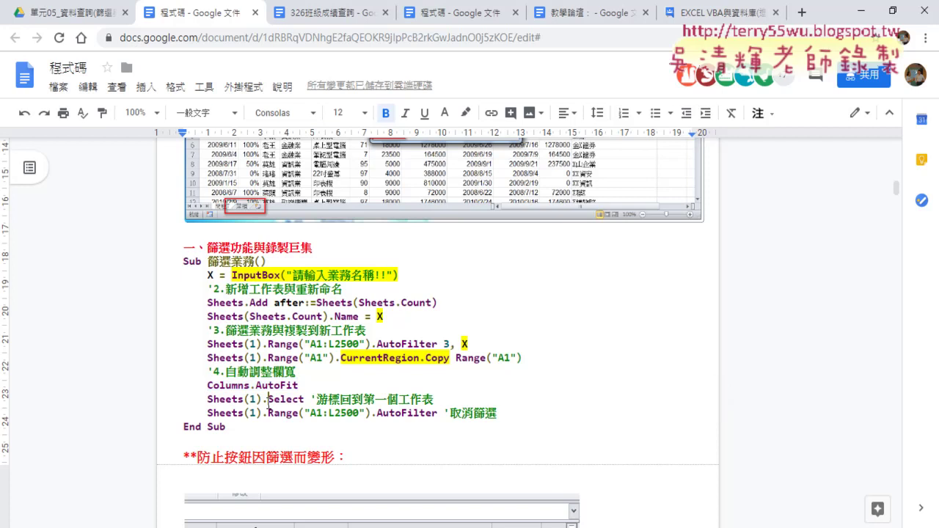
left_click_drag(438, 413, 200, 413)
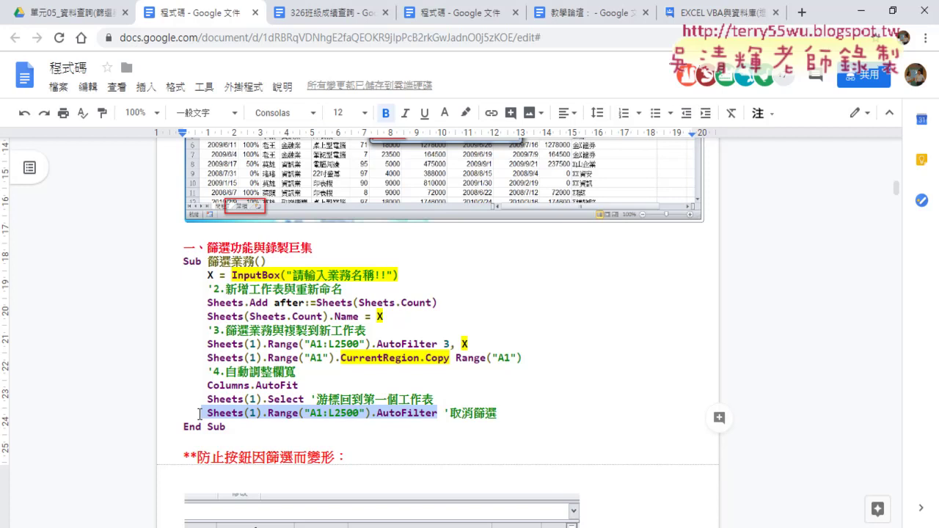
left_click(465, 344)
- Point out the X after AutoFilter 3, then bring the 問題05.xlsx workbook forward
left_click_drag(465, 344, 471, 343)
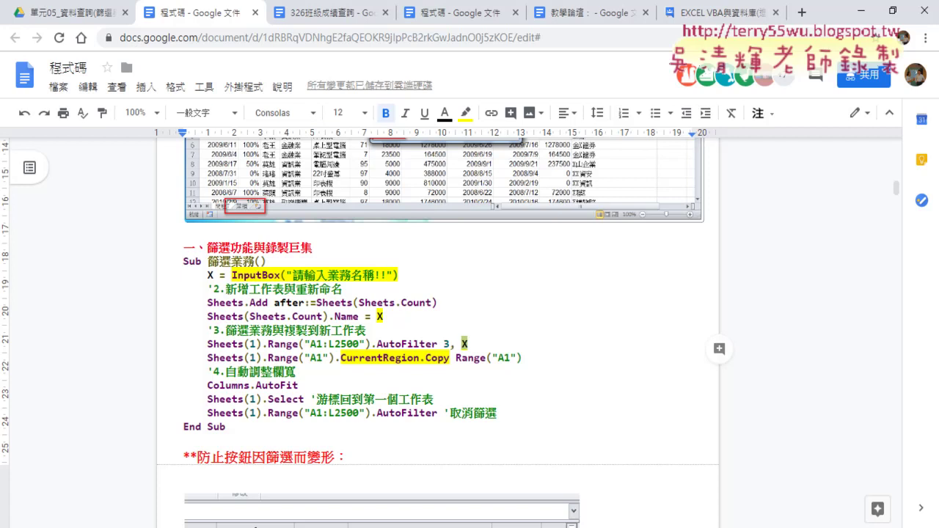
mouse_move(74, 525)
left_click(100, 492)
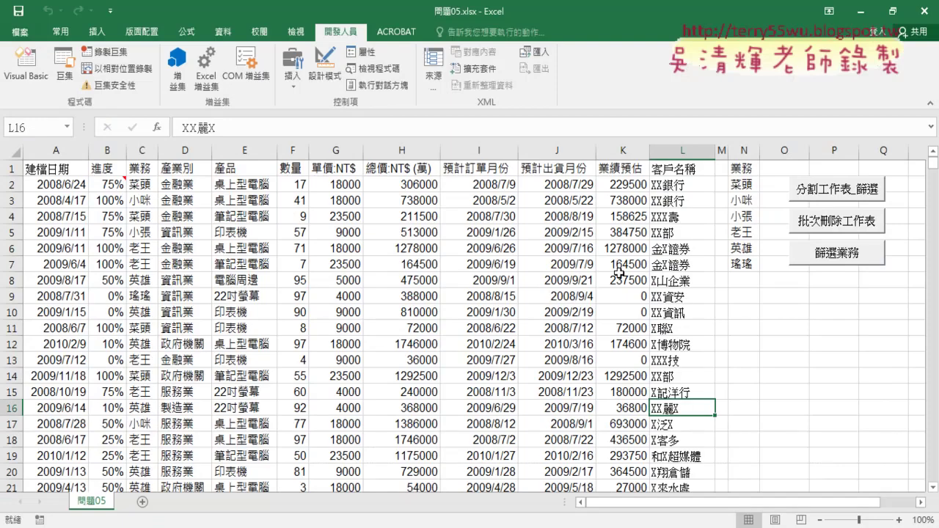
left_click(744, 208)
left_click(741, 217)
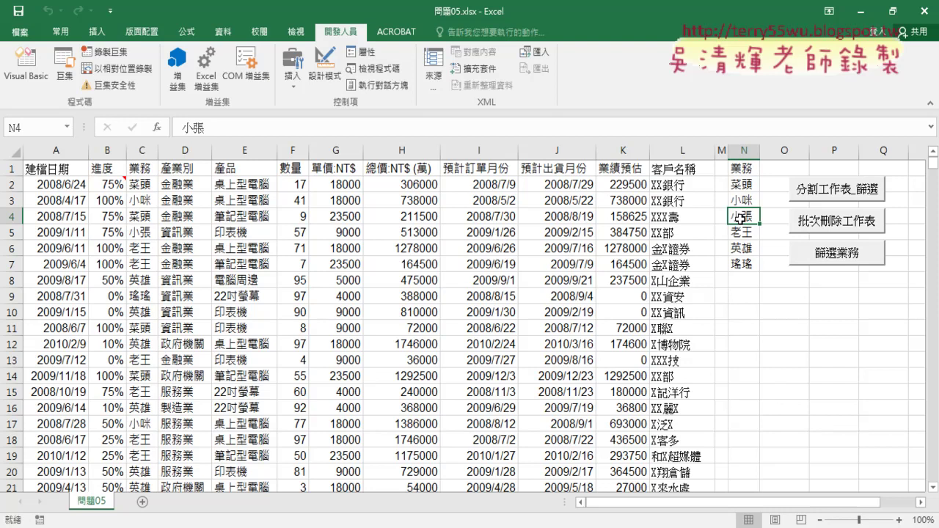
right_click(828, 258)
- Open the 篩選業務 macro code from the button and locate the AutoFilter 3 criterion
left_click(873, 366)
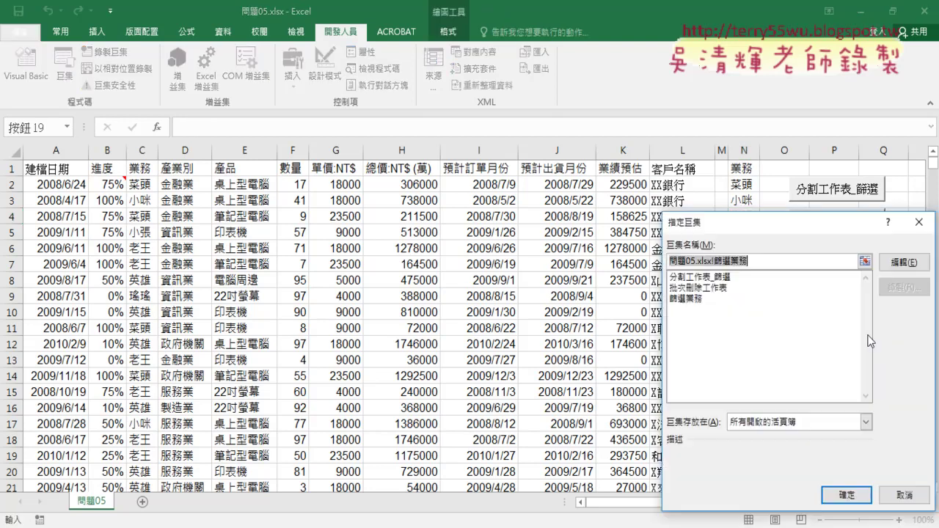
left_click(905, 267)
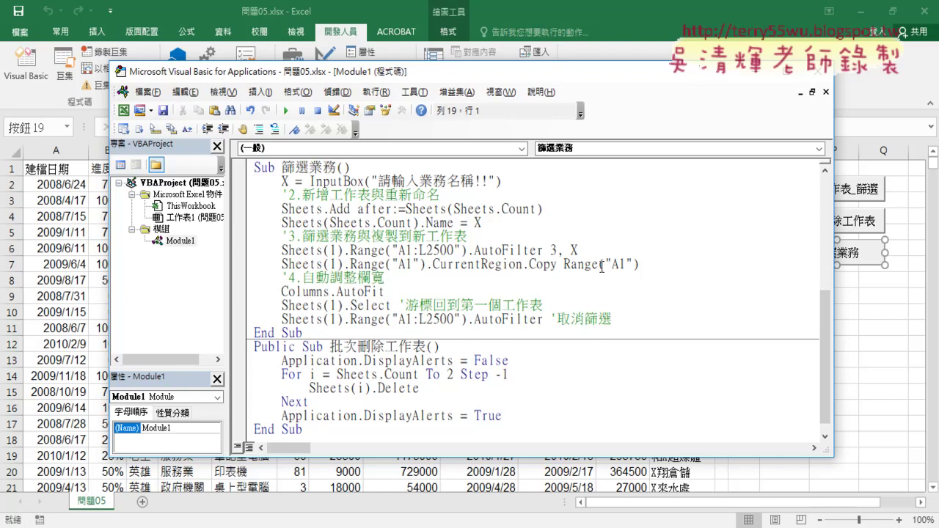
double_click(574, 250)
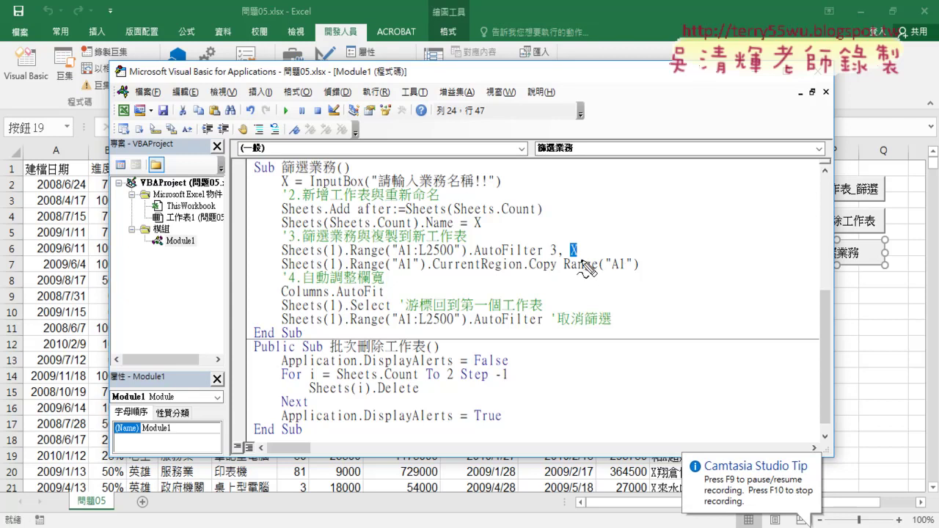
left_click_drag(584, 258, 586, 257)
mouse_move(625, 189)
left_mouse_down()
mouse_move(600, 237)
mouse_move(626, 228)
left_mouse_up()
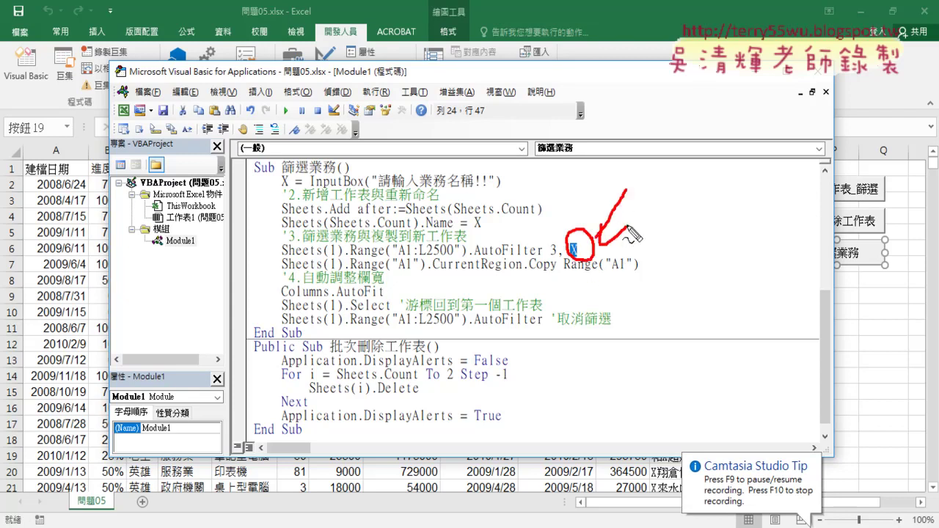
key("Escape")
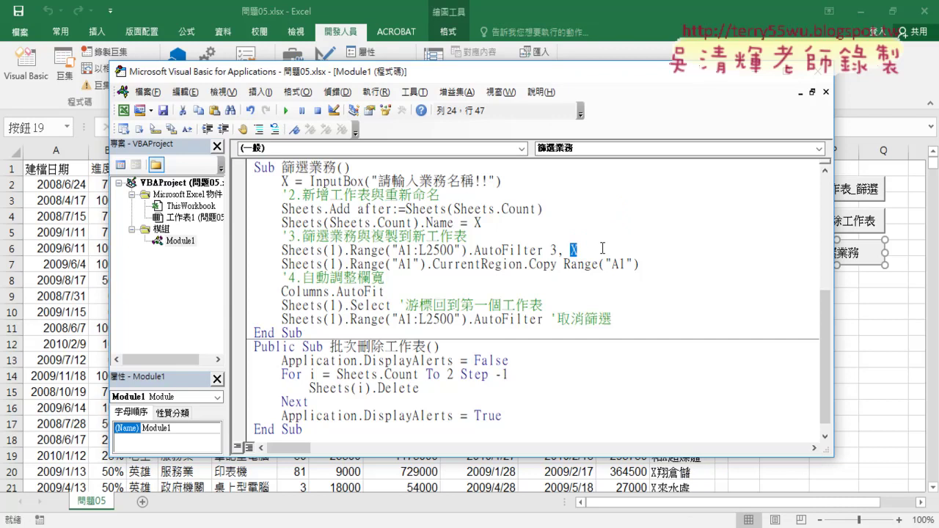
- Enter the hard-coded name "小咪" as the AutoFilter 3 criterion
type("\"\"")
key("Left")
type("ㄒ")
type("ㄧㄠ3ㄎ")
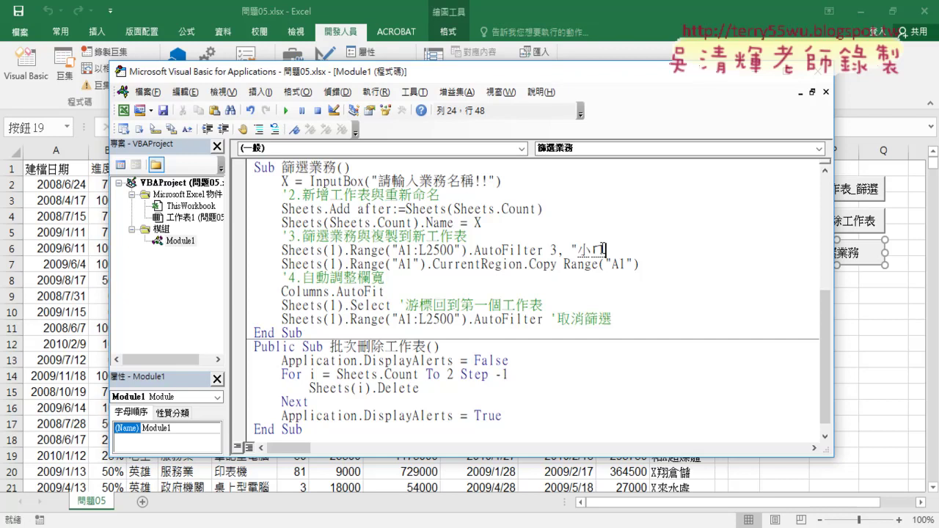
type("ㄚ")
key("space")
key("Return")
- Compare the InputBox variable X with the quoted name 小咪
double_click(285, 181)
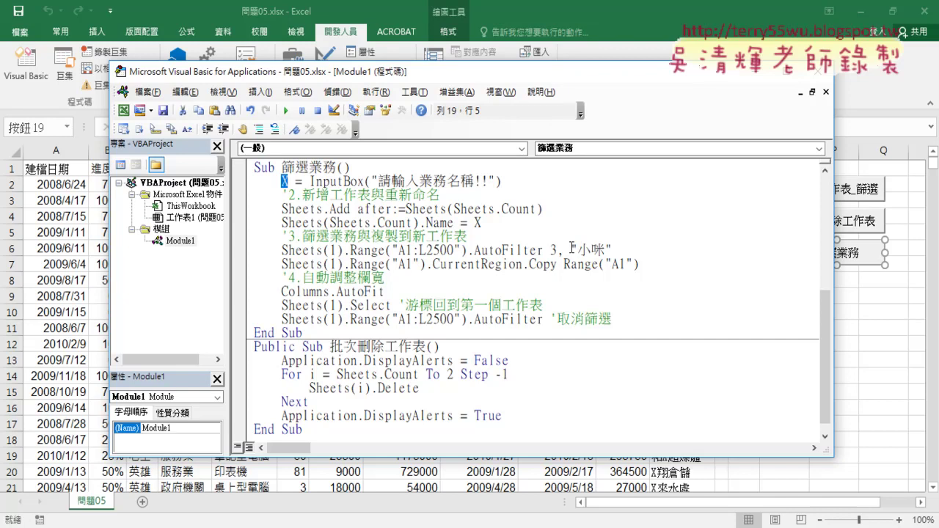
left_click_drag(570, 250, 612, 250)
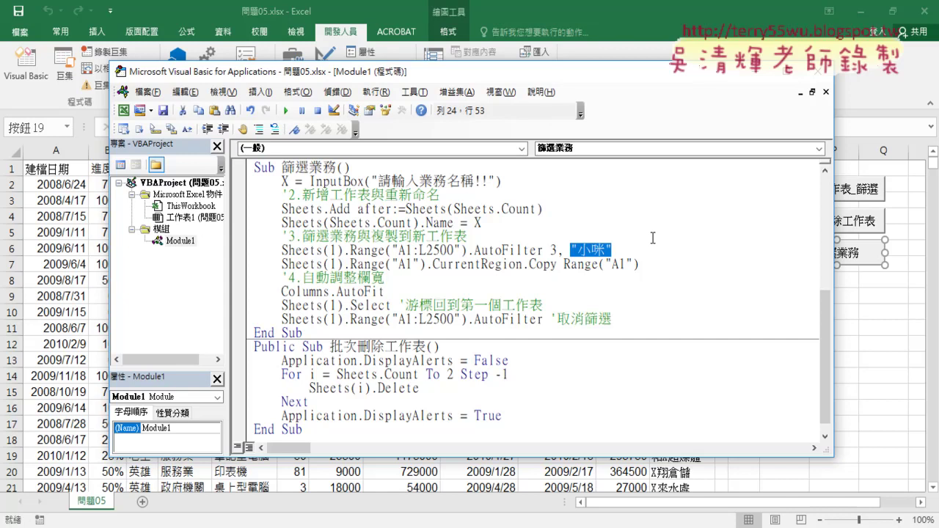
left_click(632, 250)
left_click(583, 250)
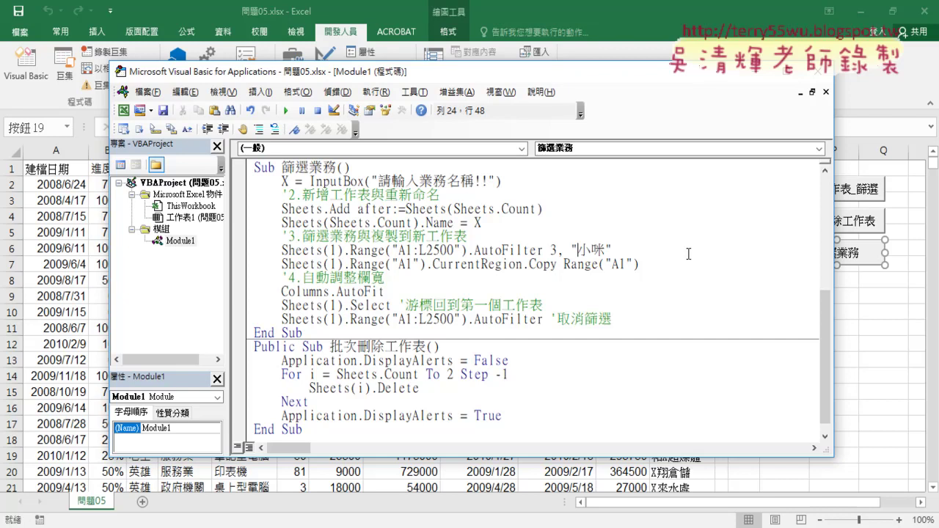
- Wrap 小咪 with =* before and * after, pointing out each wildcard character
type("=")
type("*")
left_click(619, 250)
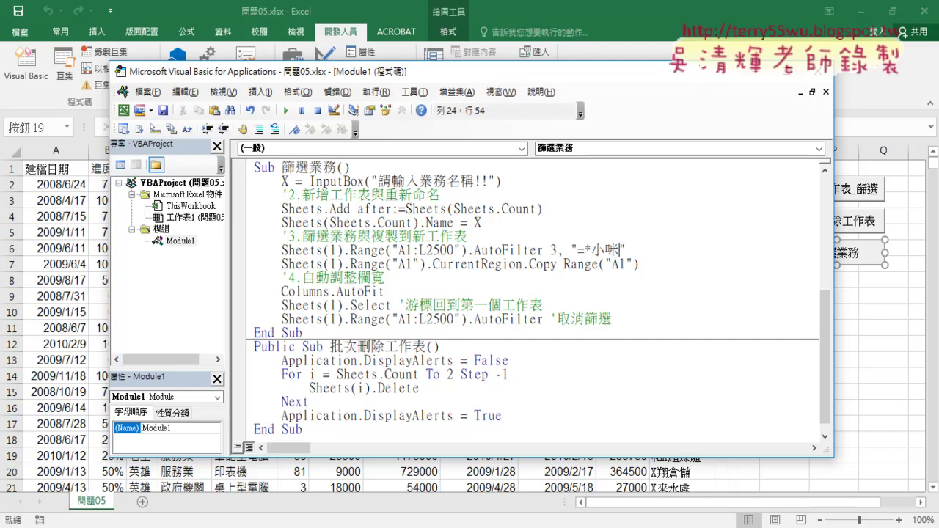
type("*")
left_click_drag(578, 251, 592, 251)
left_click(580, 250)
key("shift+Left")
left_click_drag(585, 250, 593, 250)
left_click(614, 250)
left_click_drag(619, 250, 625, 250)
left_click_drag(591, 250, 620, 250)
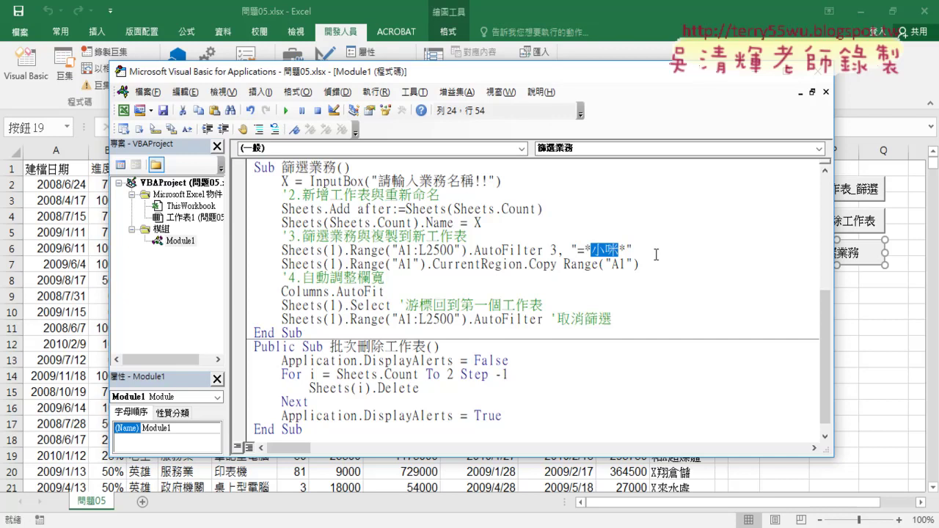
- Show that the name 小咪 should come from the variable X
left_click(592, 251)
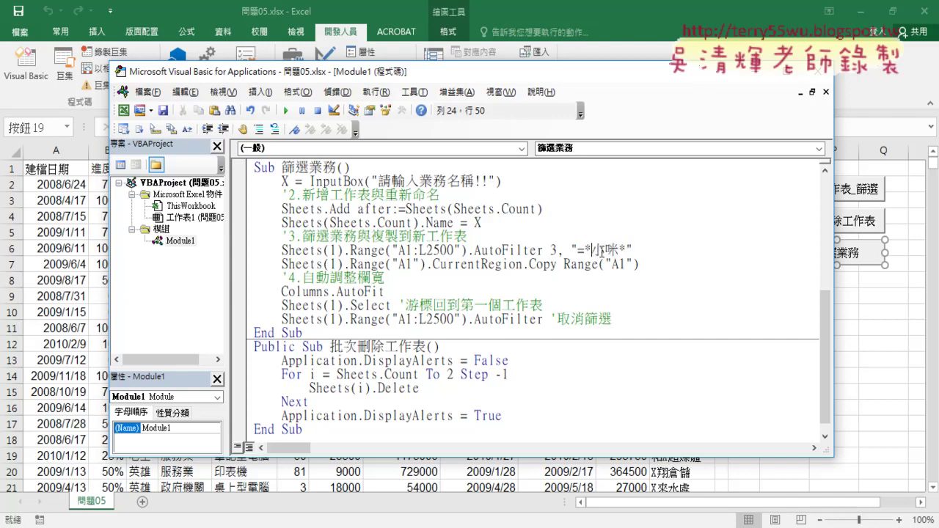
left_click_drag(591, 250, 620, 250)
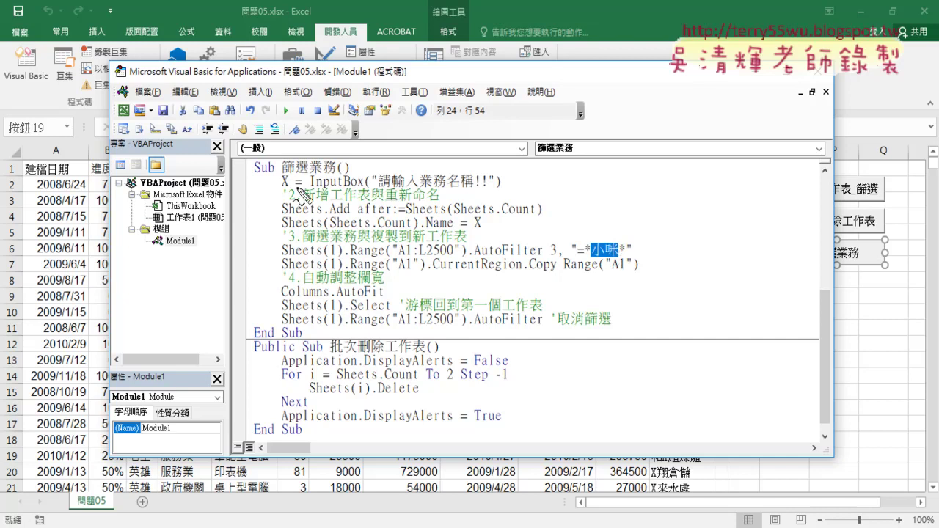
mouse_move(281, 188)
left_mouse_down()
mouse_move(293, 165)
mouse_move(565, 194)
mouse_move(592, 228)
mouse_move(579, 218)
left_mouse_up()
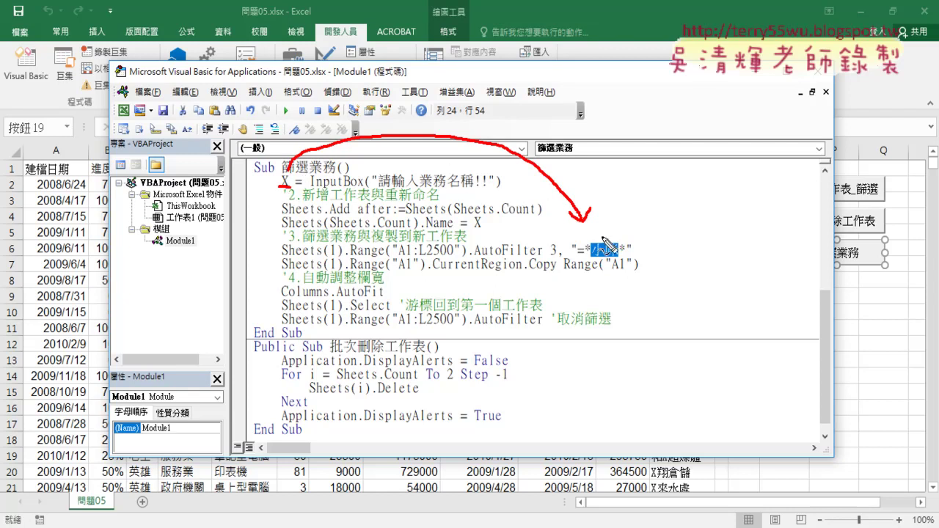
key("Escape")
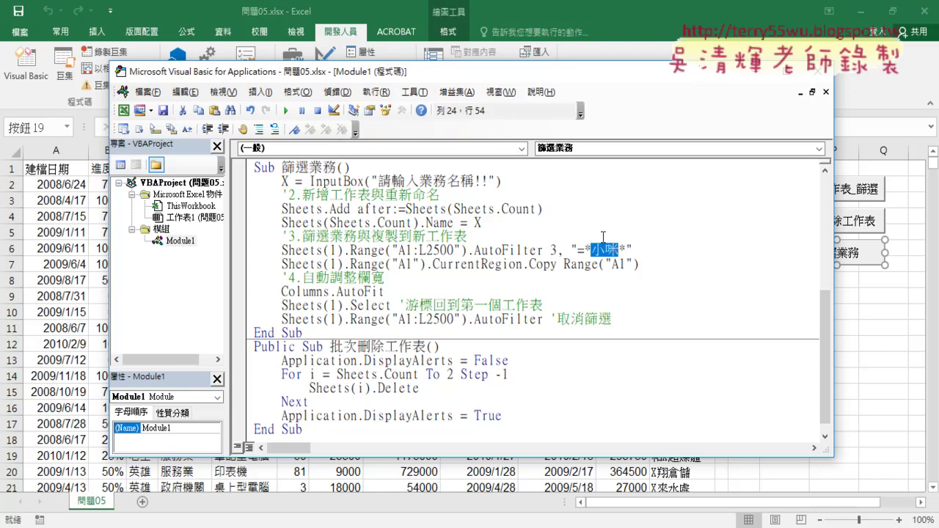
- Replace 小咪 with " & X & " so the criterion reads "=*" & X & "*"
key("Delete")
type("\"")
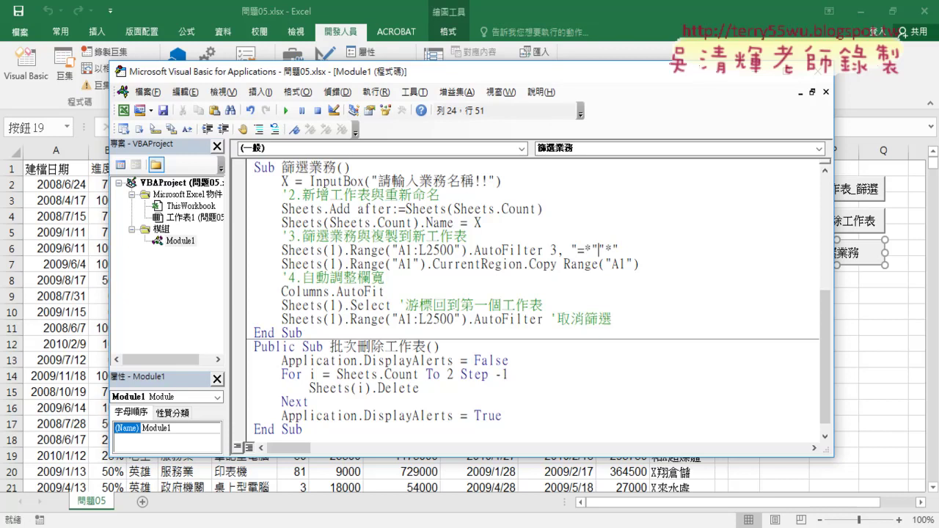
type("&&")
type("X")
key("Right")
key("Right")
key("Down")
left_click_drag(598, 250, 646, 250)
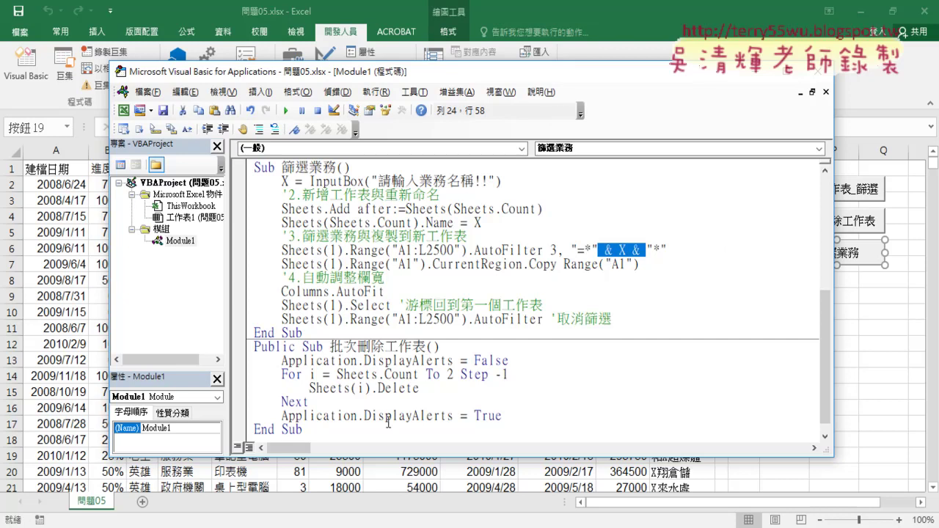
mouse_move(73, 524)
left_click(123, 488)
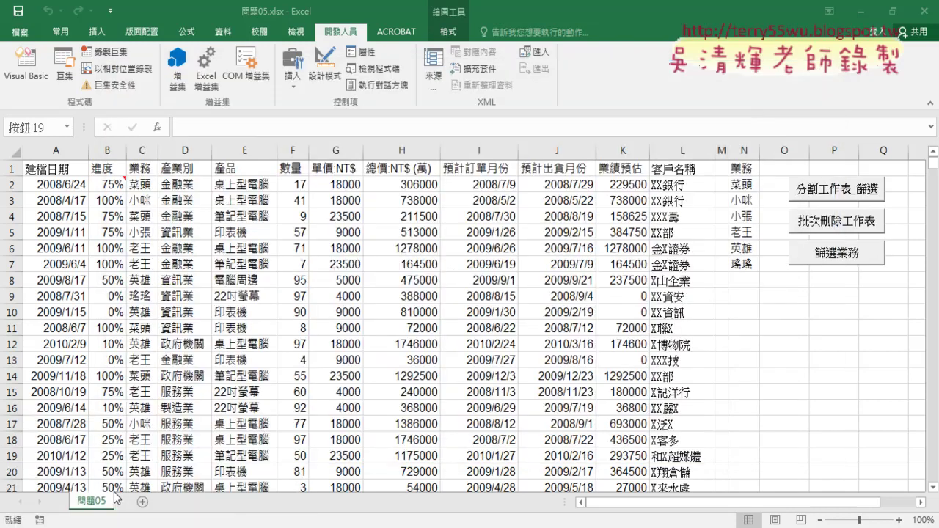
left_click(145, 169)
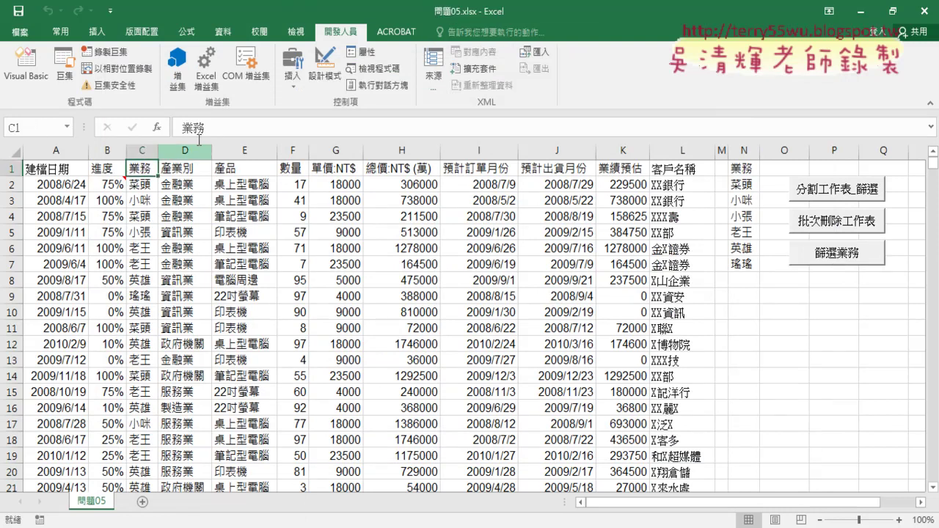
left_click(220, 32)
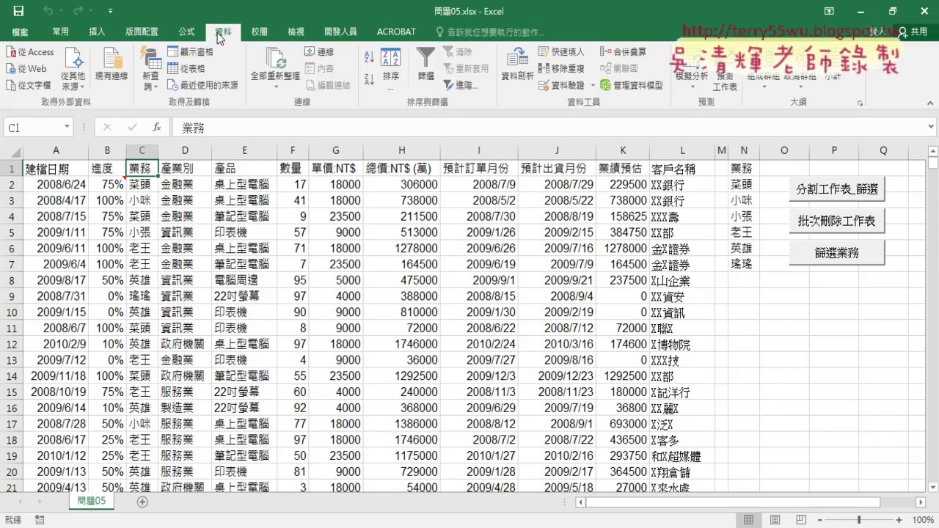
left_click(432, 76)
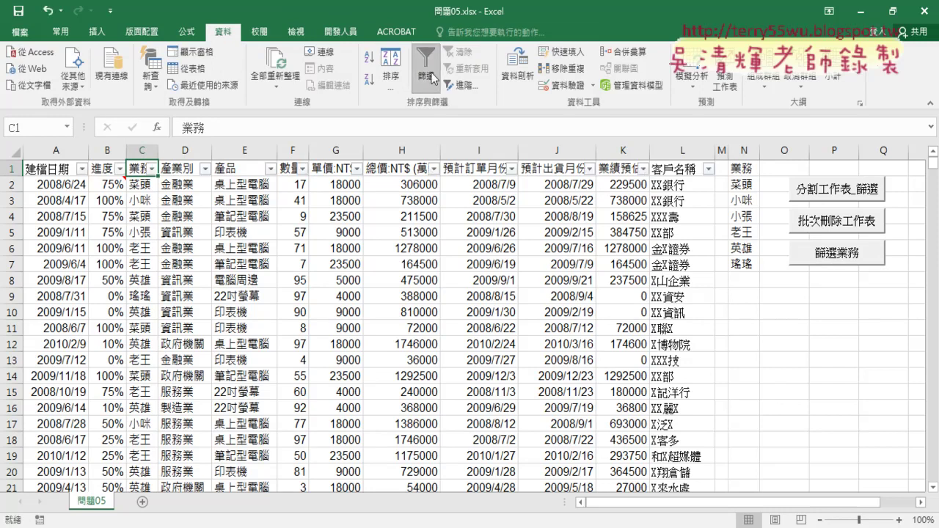
left_click(151, 169)
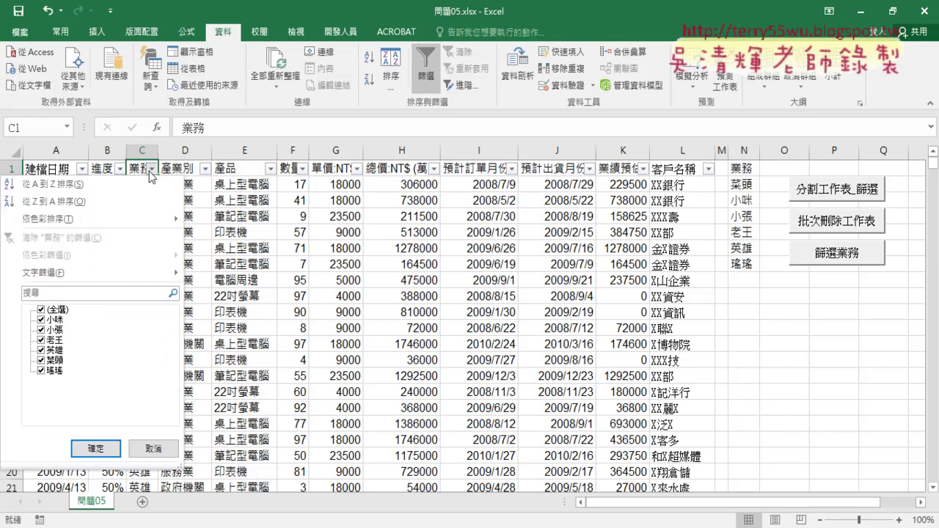
mouse_move(75, 278)
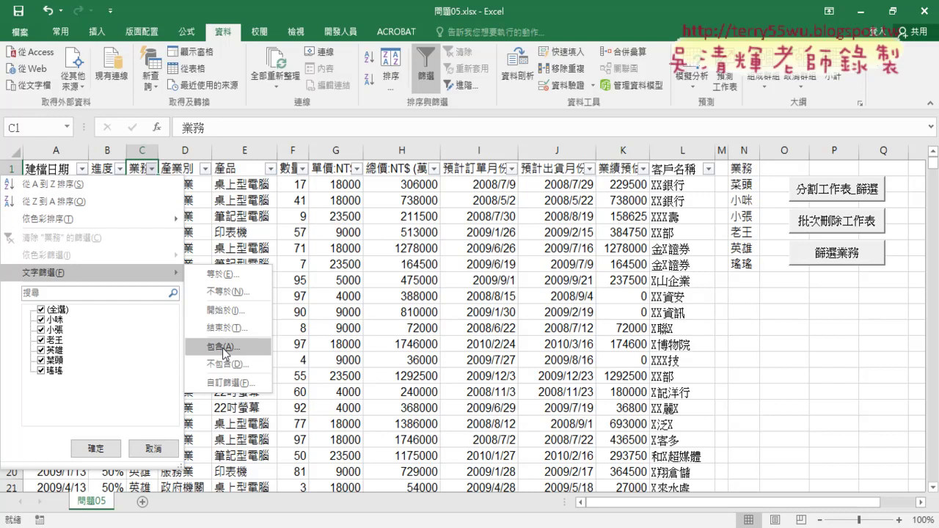
left_click(224, 348)
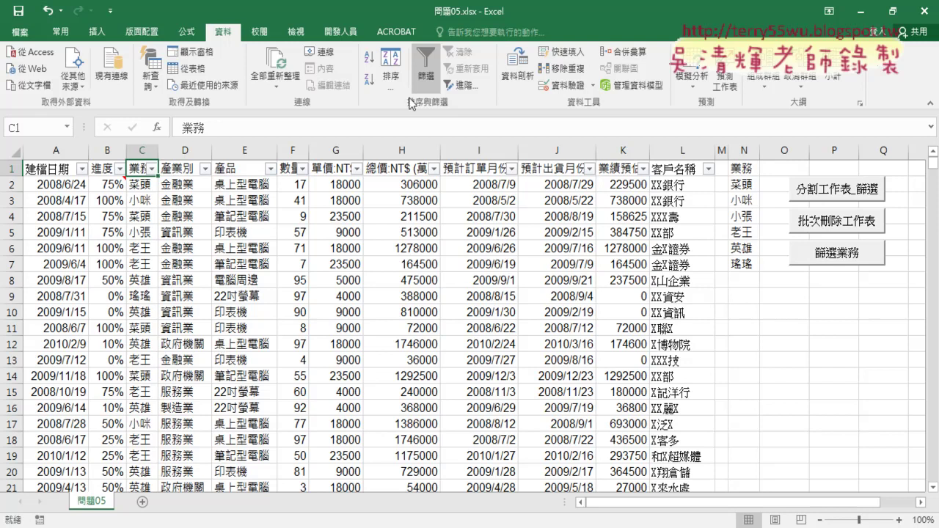
left_click(205, 168)
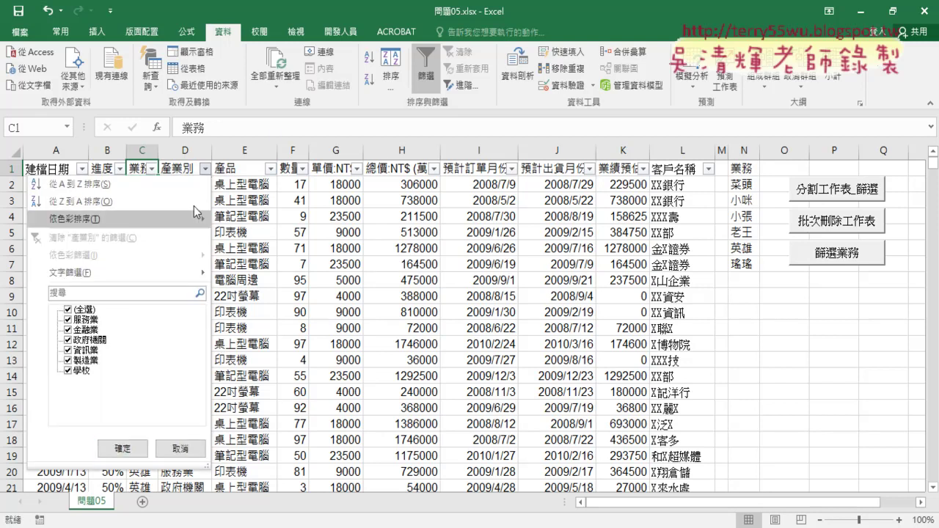
mouse_move(164, 273)
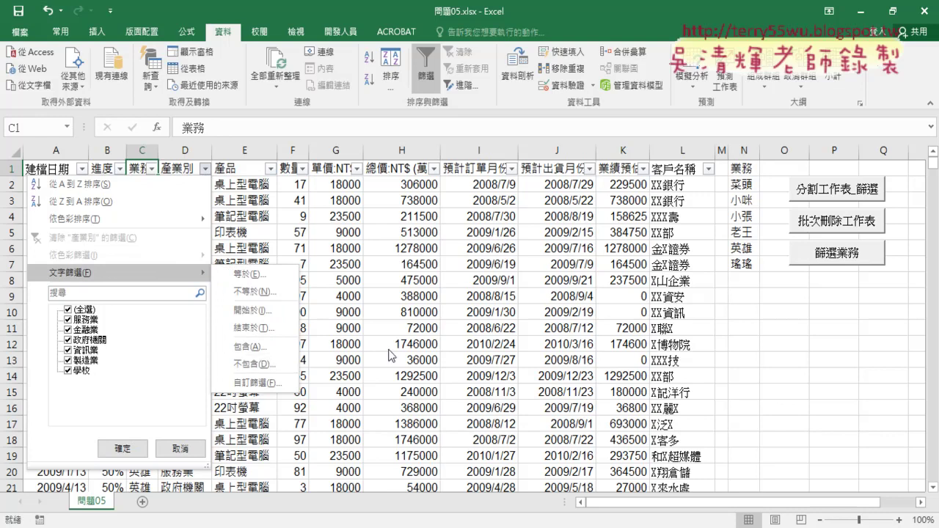
left_click(431, 82)
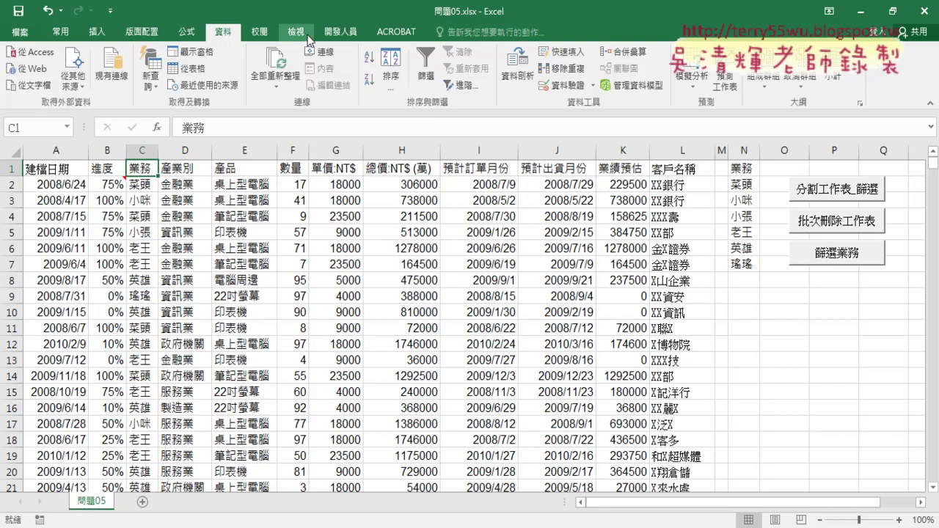
- Open Visual Basic from the Developer tab and review the wildcard criterion string
left_click(340, 32)
left_click(42, 72)
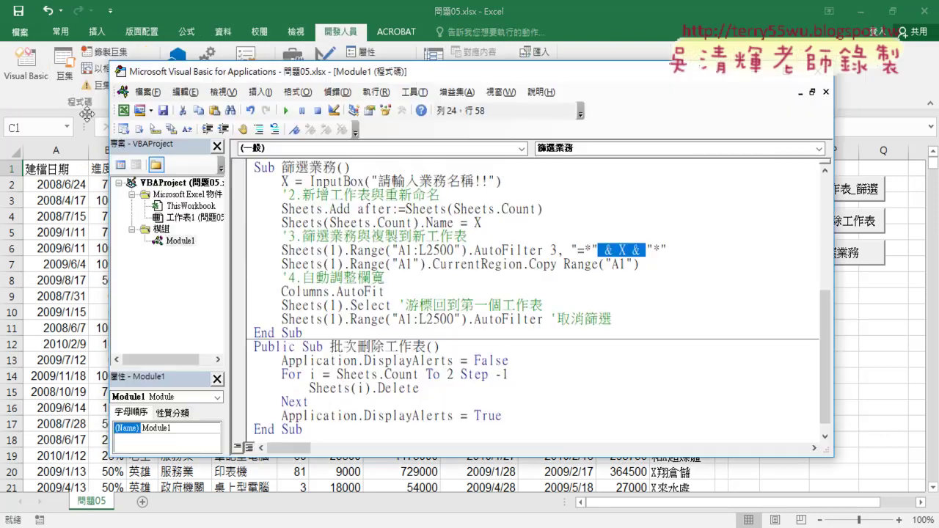
left_click(640, 251)
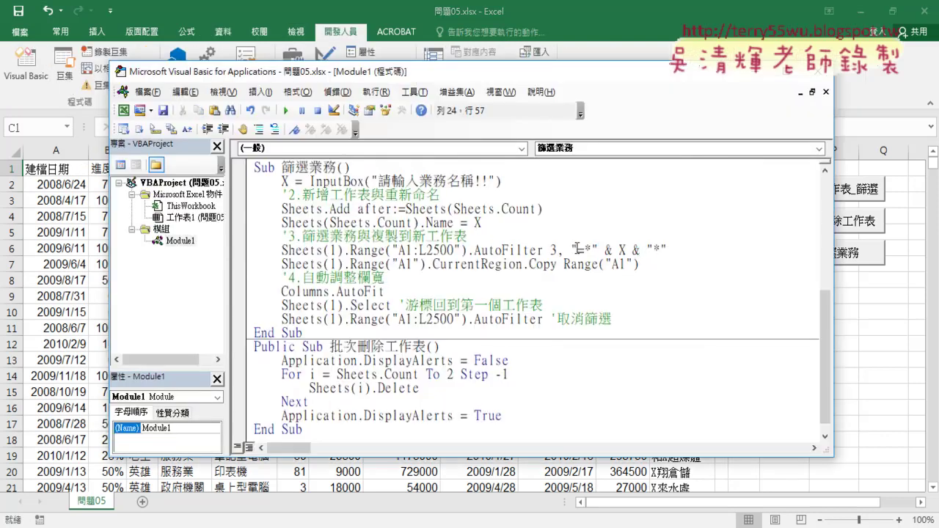
left_click_drag(570, 250, 675, 253)
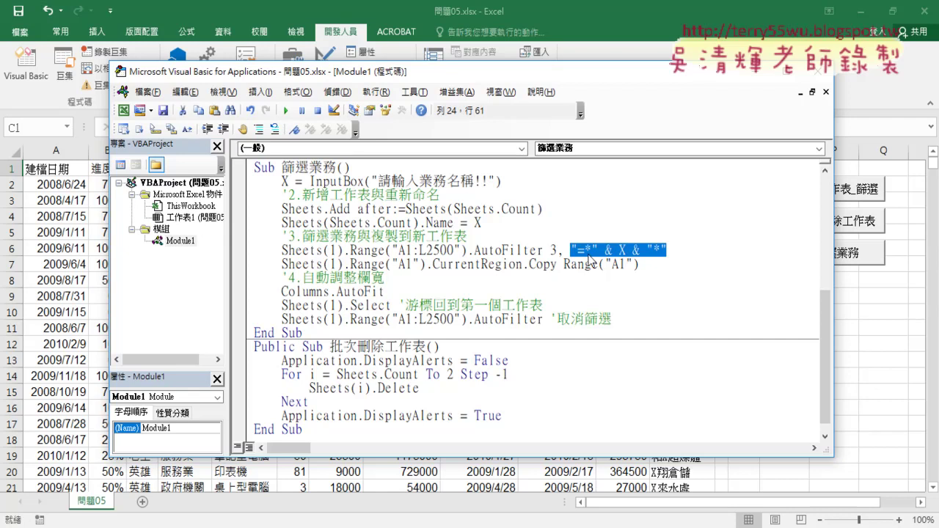
- Review the X that names the new sheet, then run the 篩選業務 macro
double_click(477, 223)
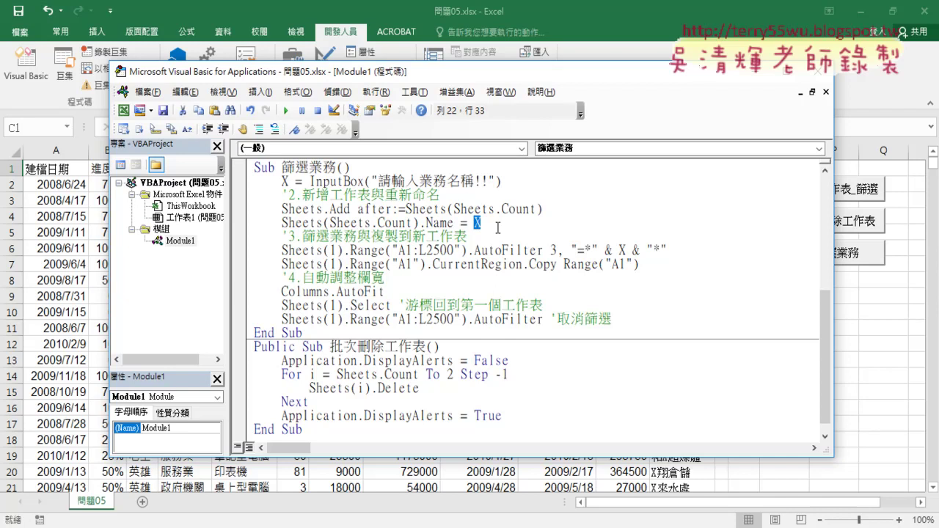
left_click_drag(570, 250, 667, 250)
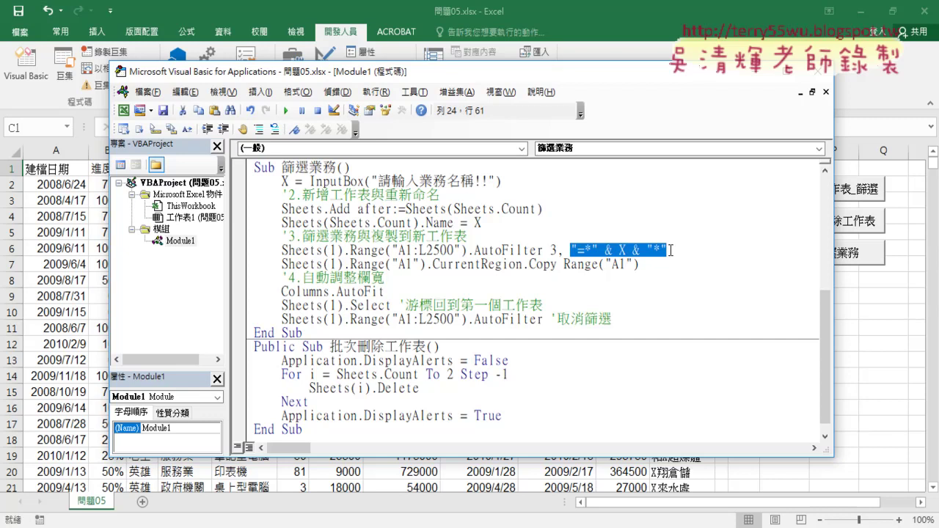
left_click(883, 344)
left_click(842, 251)
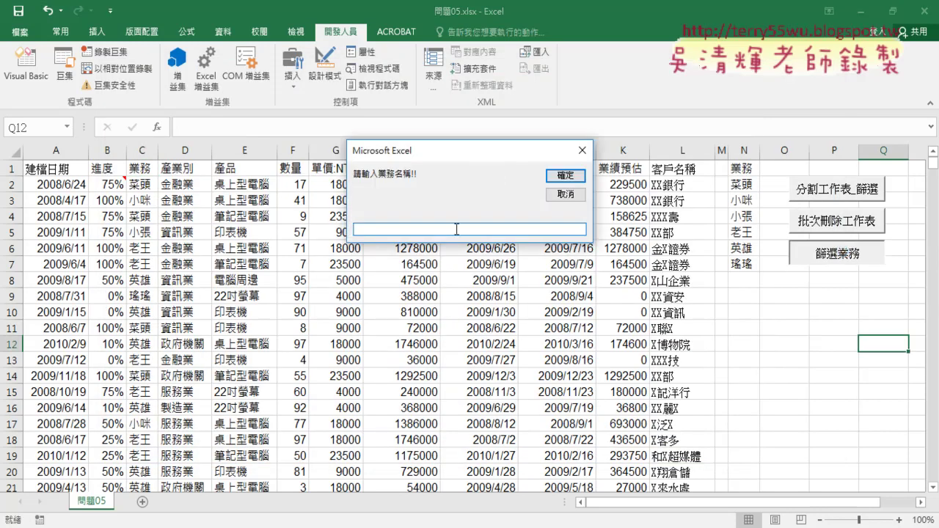
- Filter for 小, inspect the resulting 小 sheet, and return to 問題05
type("cal")
key("BackSpace")
key("BackSpace")
key("BackSpace")
type("ㄒㄧㄠ3")
left_click(558, 176)
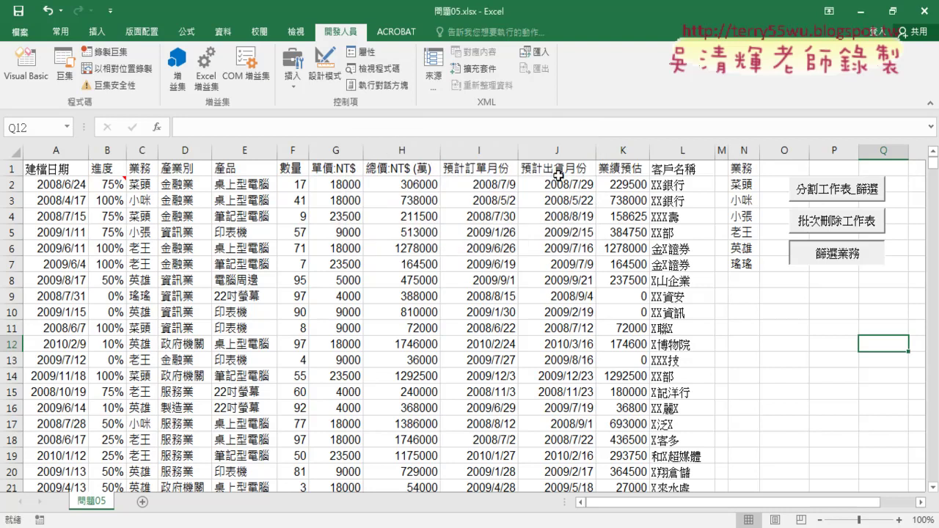
left_click(127, 501)
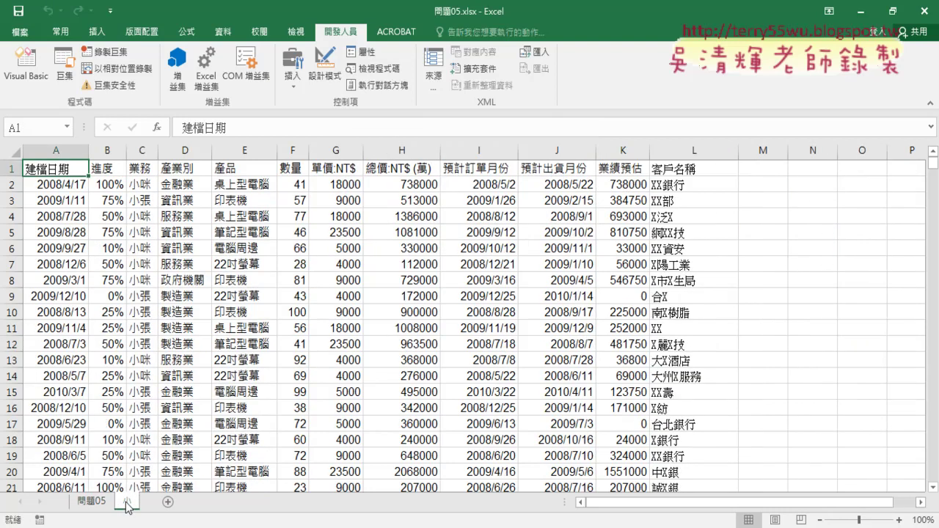
scroll(158, 358, "down", 4)
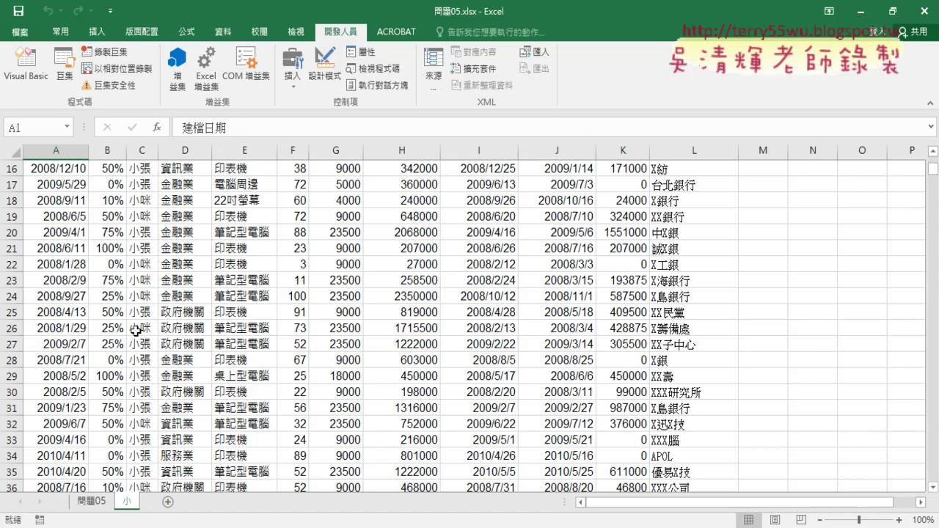
scroll(139, 337, "down", 6)
scroll(144, 391, "down", 6)
scroll(145, 391, "down", 6)
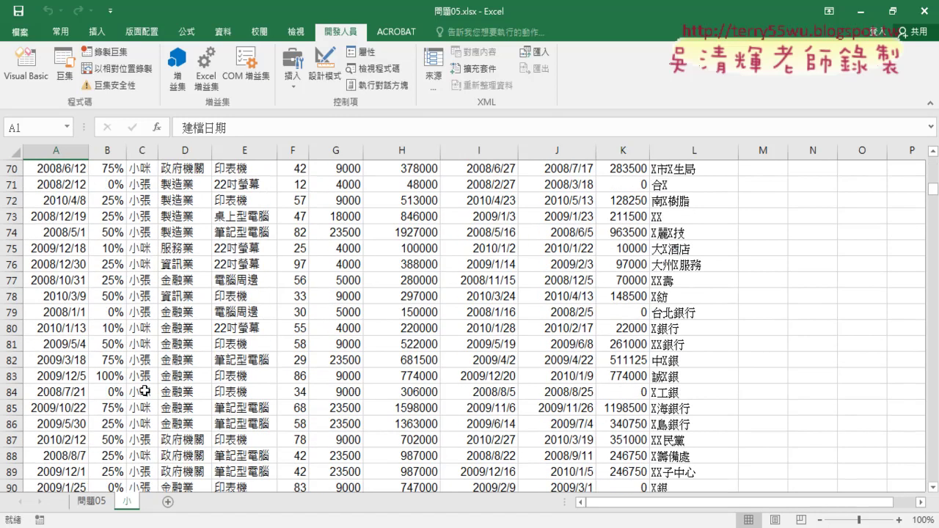
scroll(143, 400, "down", 6)
scroll(136, 429, "down", 3)
left_click(97, 503)
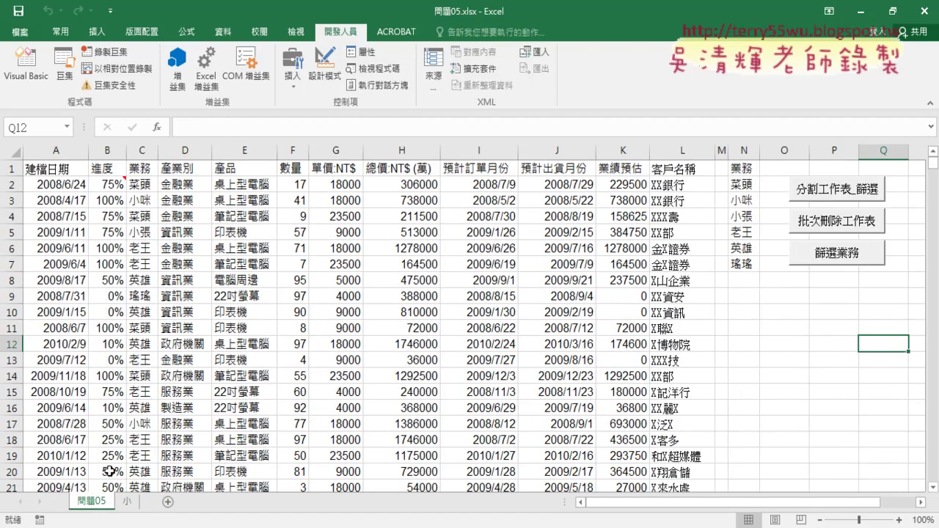
- Rerun the macro with 雄, check the new 雄 sheet, then select salesperson column C on 問題05
left_click(818, 262)
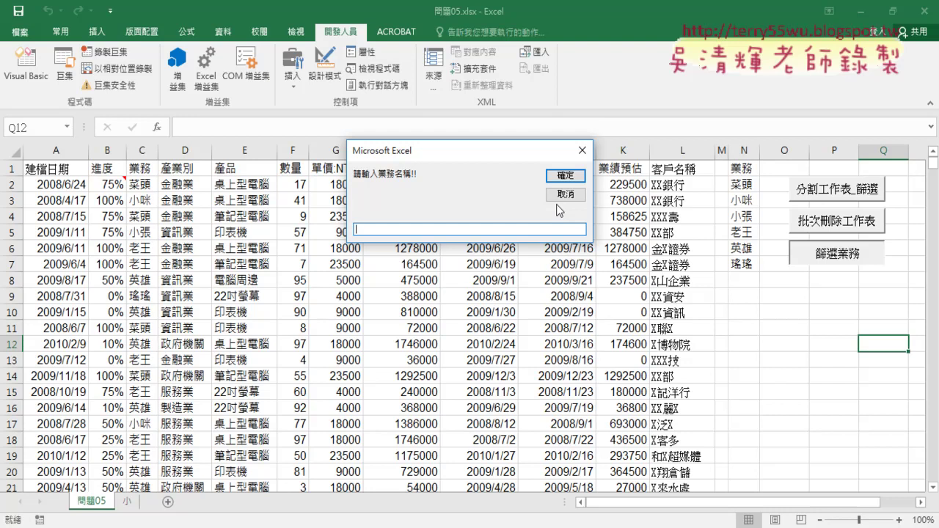
type("熊")
key("Down")
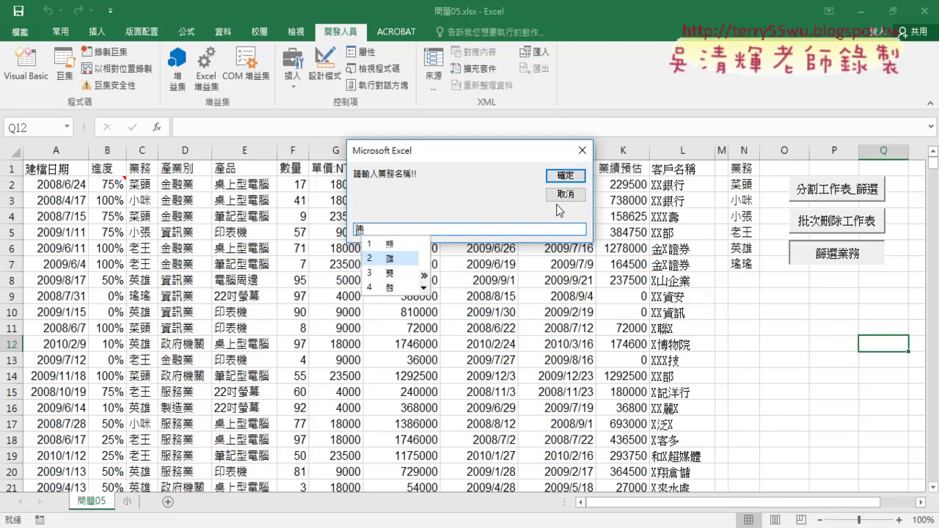
key("Return")
key("Return")
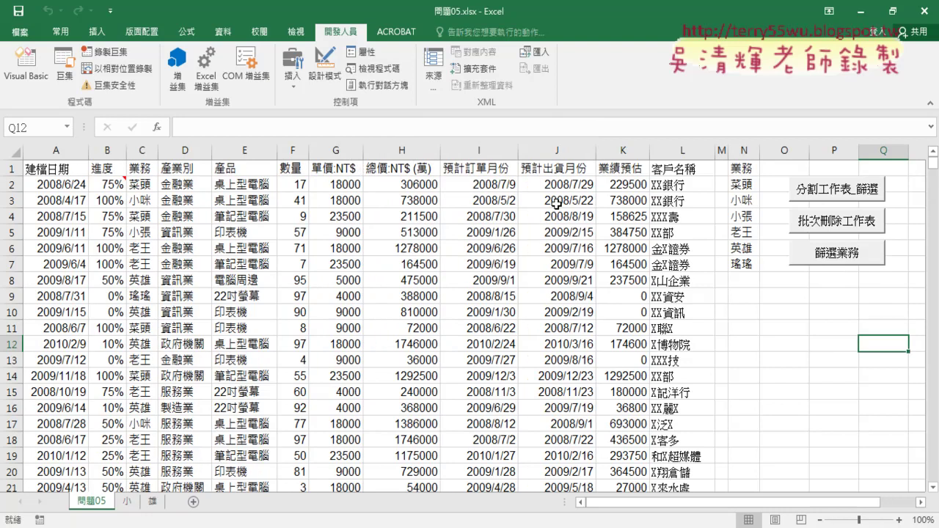
left_click(152, 501)
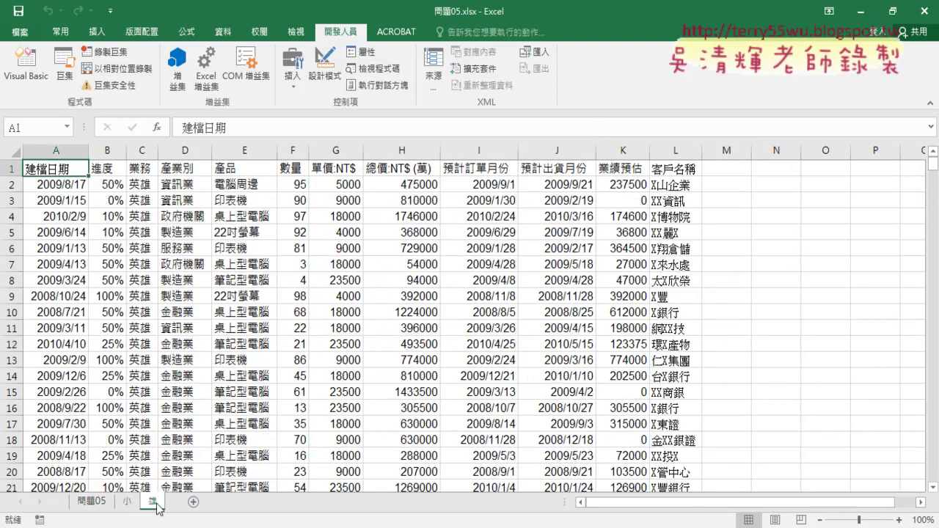
left_click(93, 503)
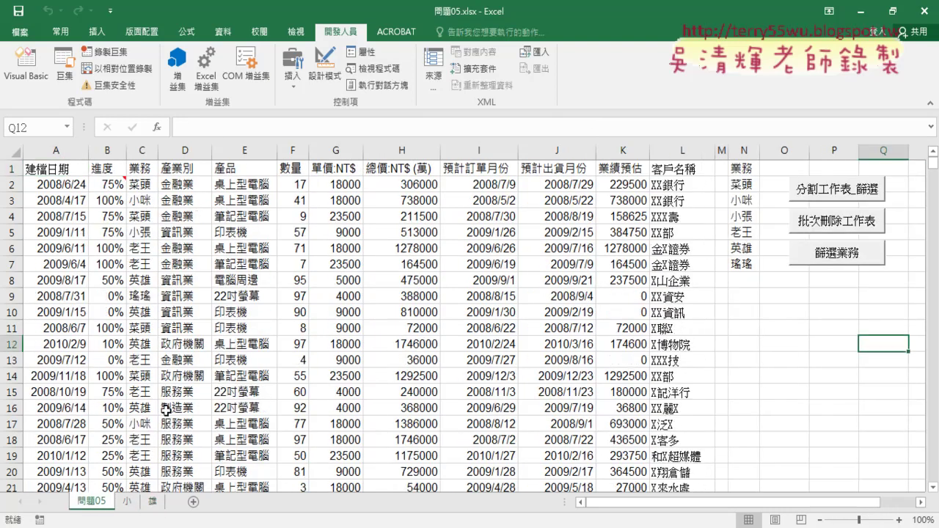
left_click(145, 152)
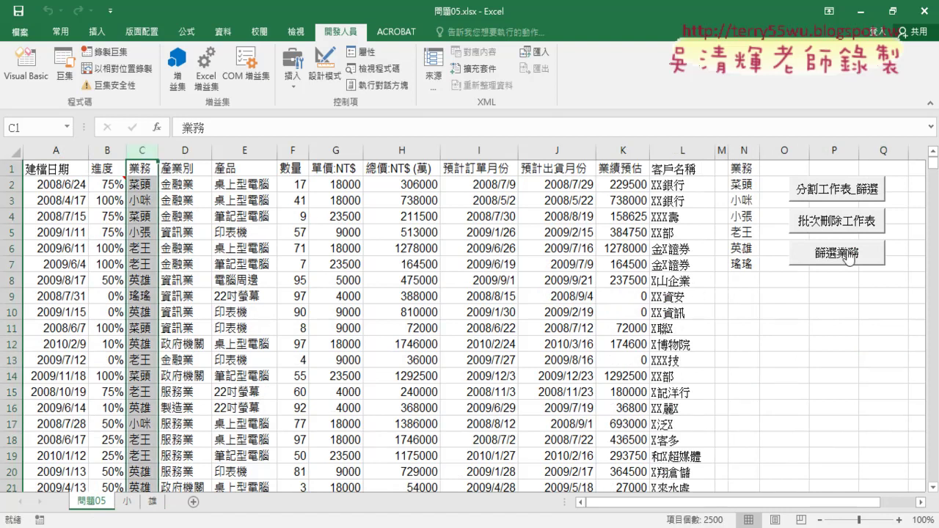
- Select columns D and E, then turn on Filter from the Data tab with E1 active
left_click(187, 147)
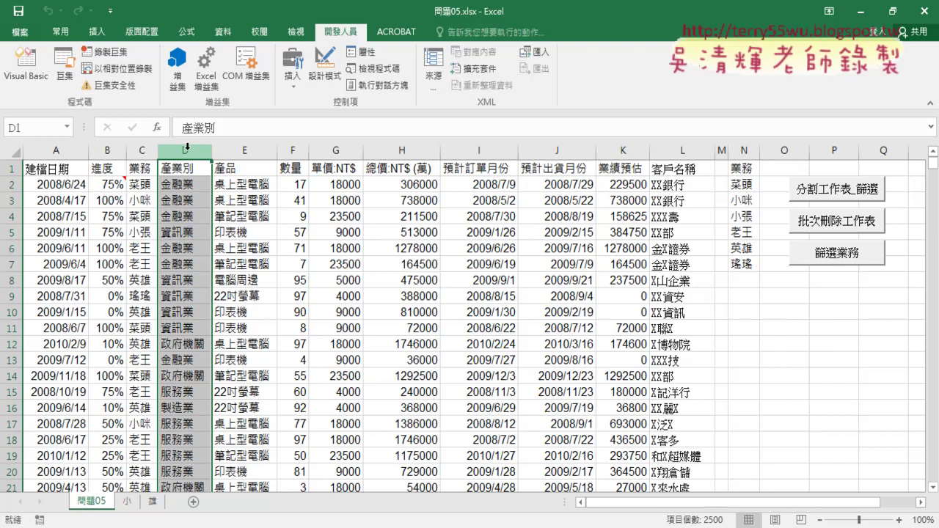
left_click(236, 151)
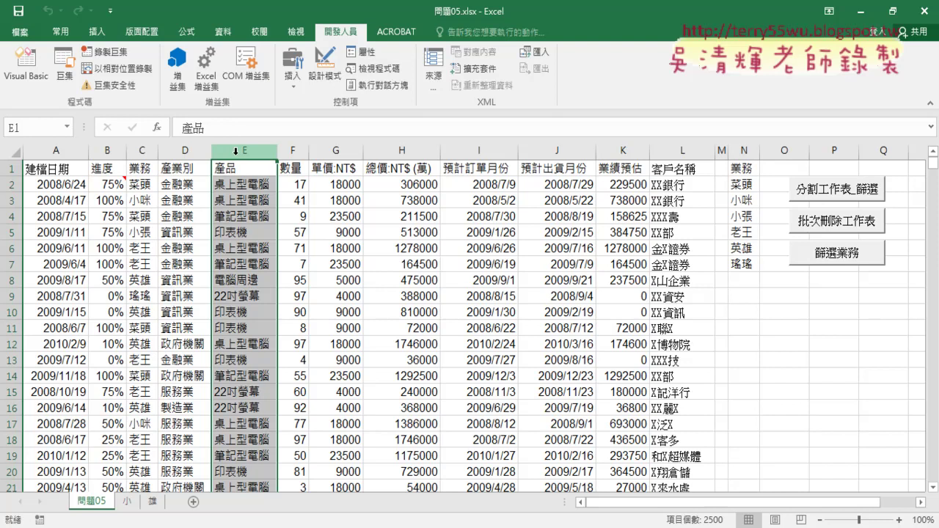
left_click(235, 170)
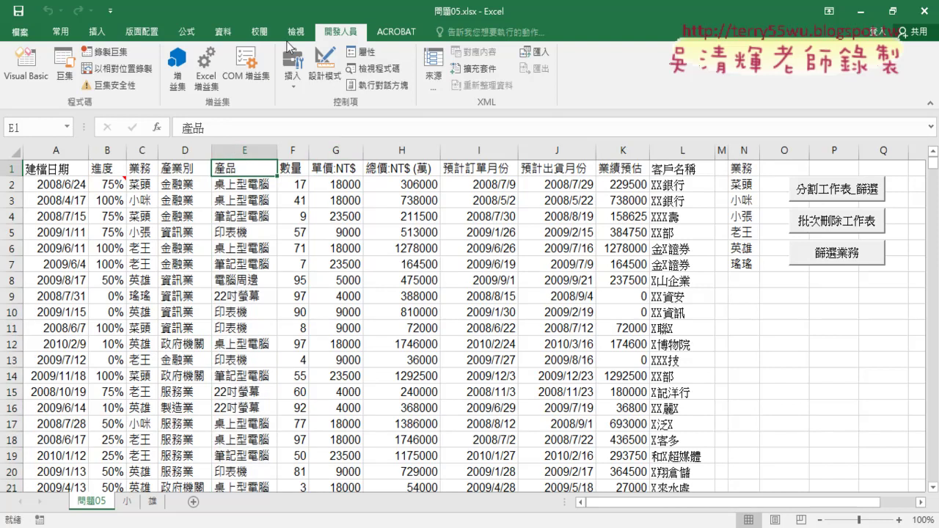
left_click(222, 31)
left_click(425, 67)
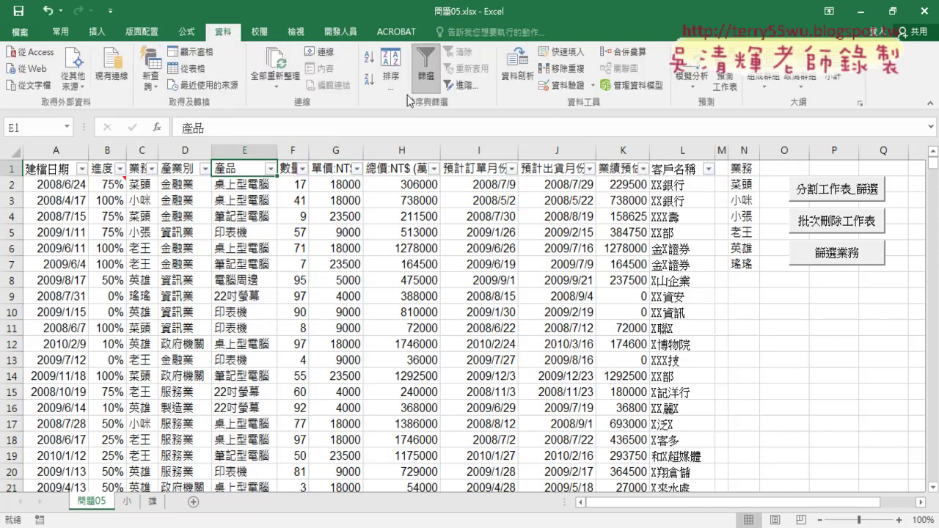
- Show the filter dropdown options for the 數量 and 產品 columns
left_click(302, 175)
mouse_move(182, 273)
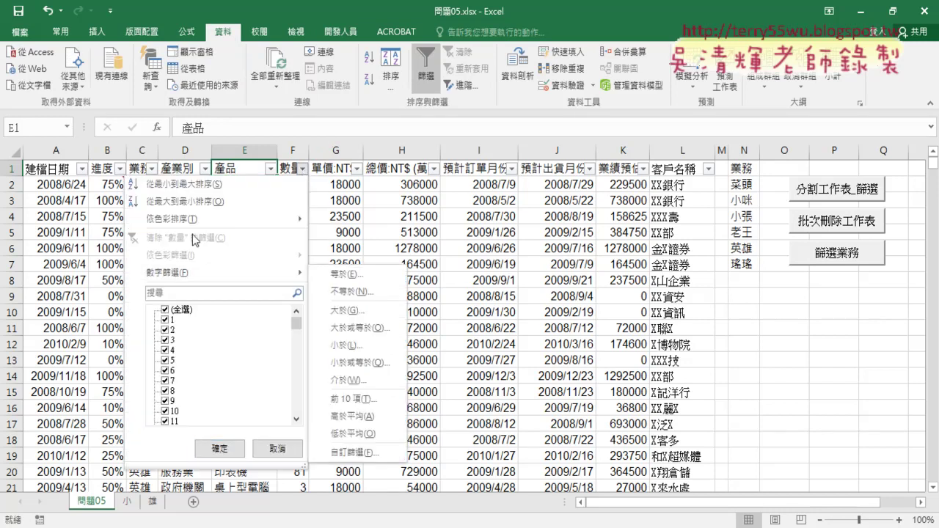
left_click(271, 169)
left_click(271, 169)
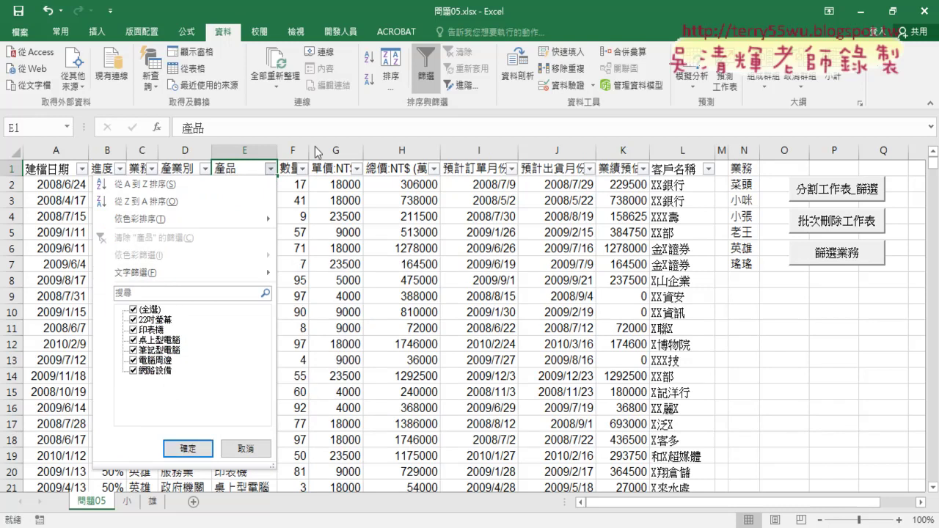
left_click(303, 170)
left_click(302, 170)
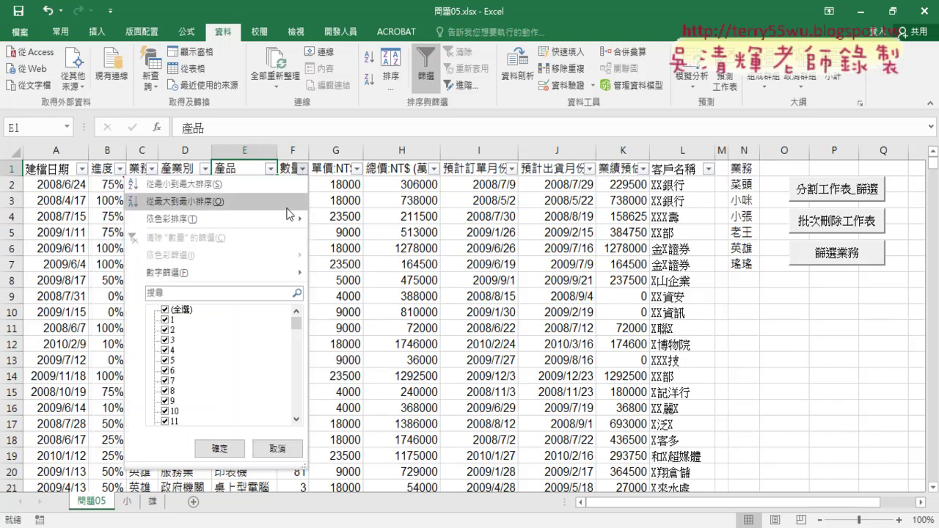
mouse_move(223, 274)
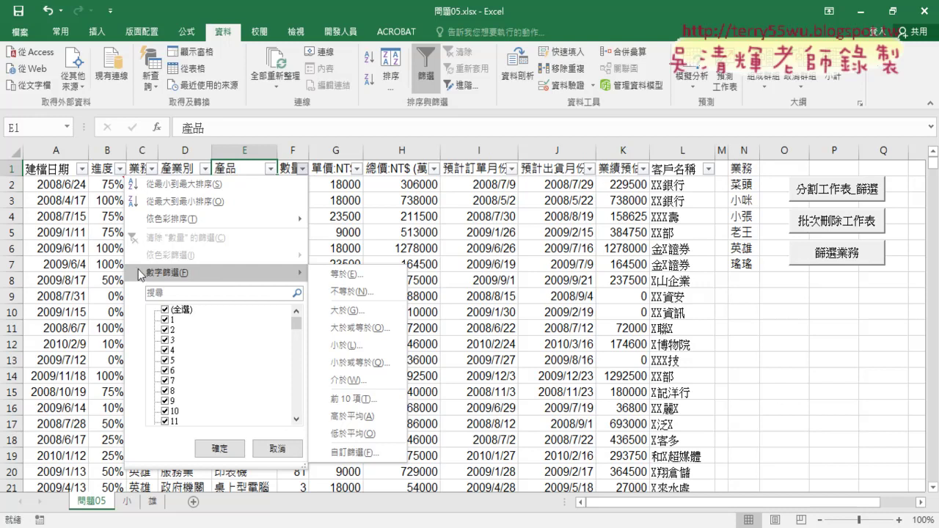
- Show the 建檔日期 filter options, then switch Filter off on the Data tab
left_click(83, 170)
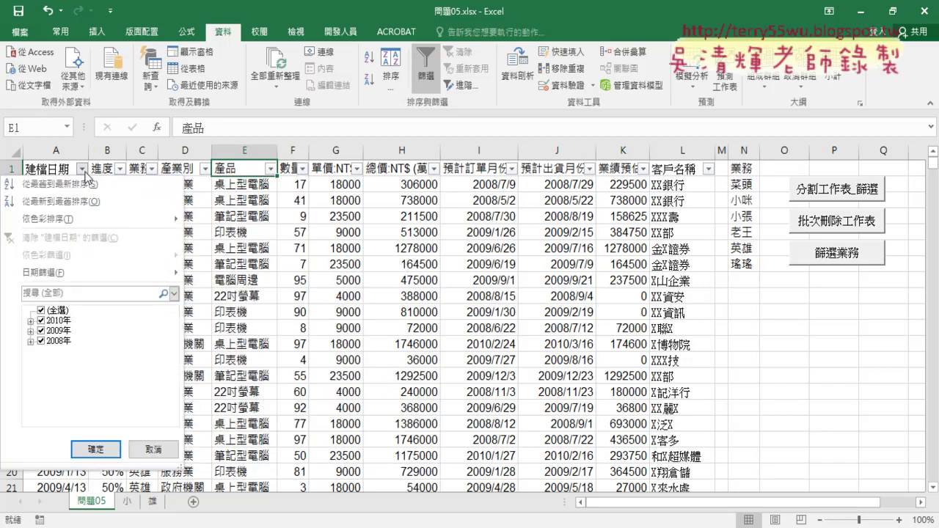
mouse_move(78, 273)
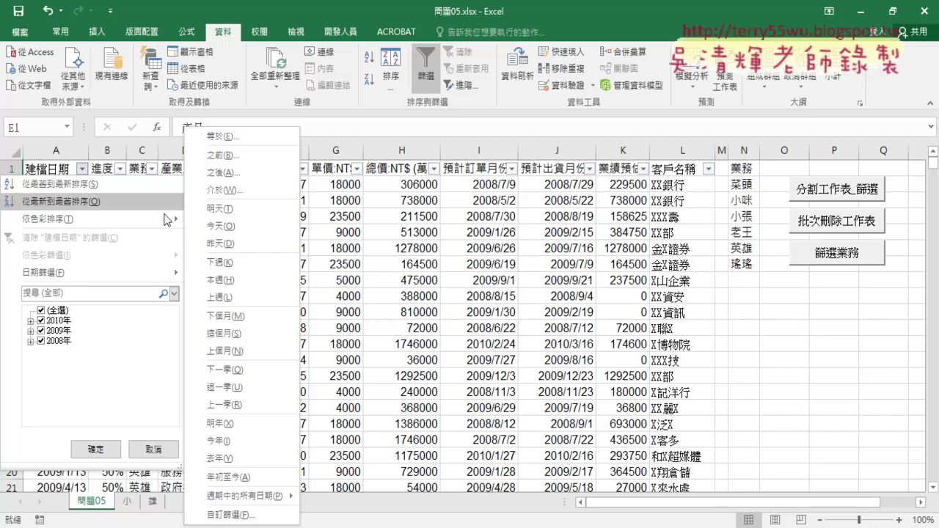
left_click(425, 66)
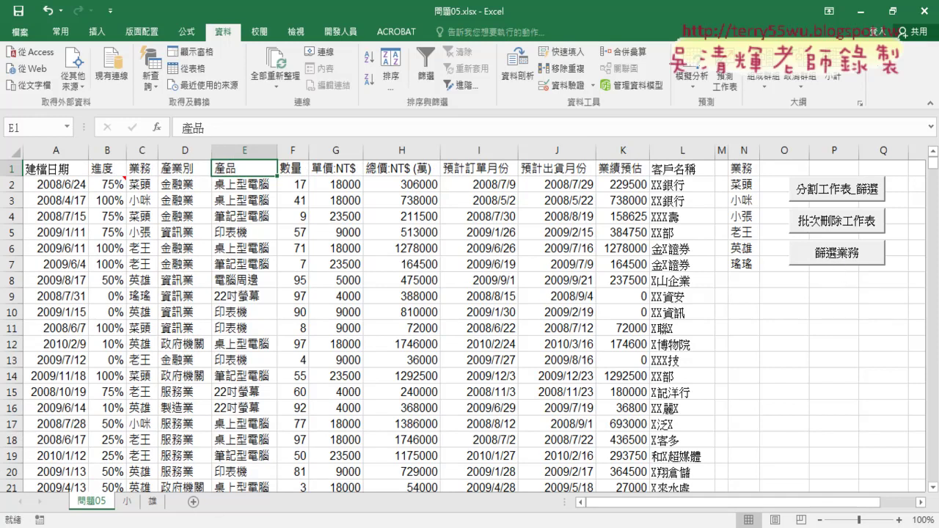
- Select "=*" & X & "*" on the AutoFilter line in the VBA editor, then return to Google Docs
left_click(241, 490)
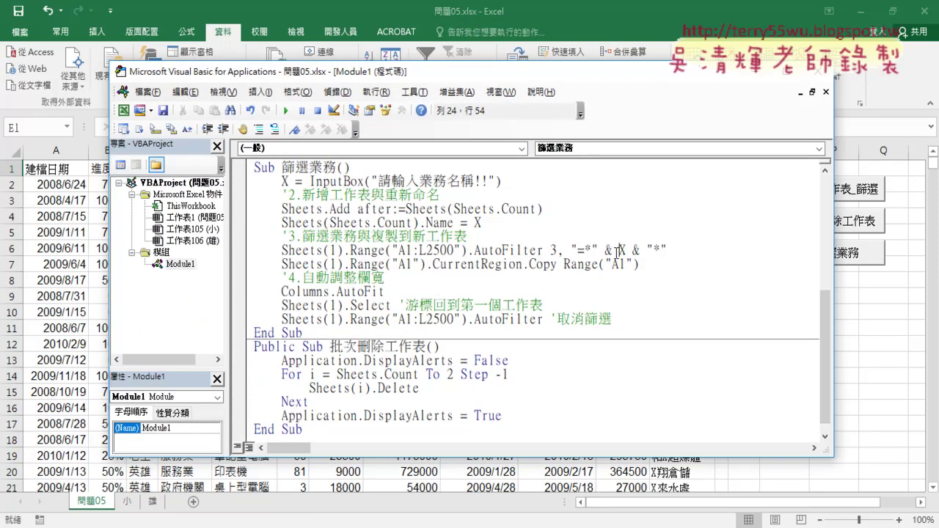
left_click_drag(570, 250, 666, 250)
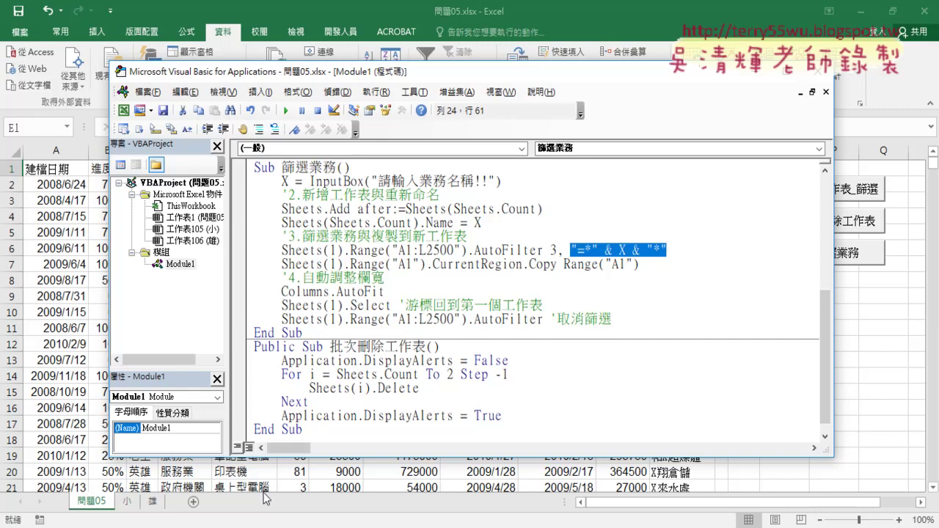
left_click(203, 525)
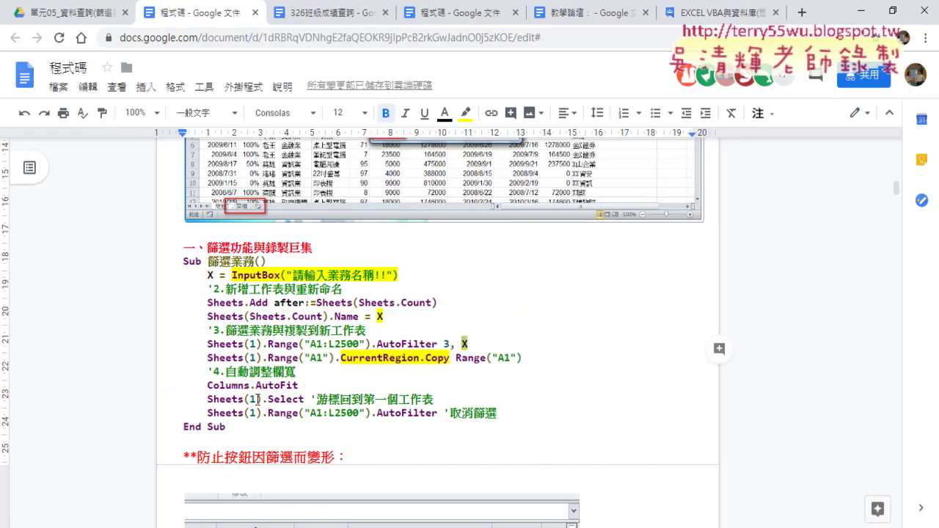
- Scroll the notes to the 避免程式錯誤 section
scroll(258, 399, "down", 2)
scroll(257, 399, "down", 3)
scroll(257, 399, "down", 2)
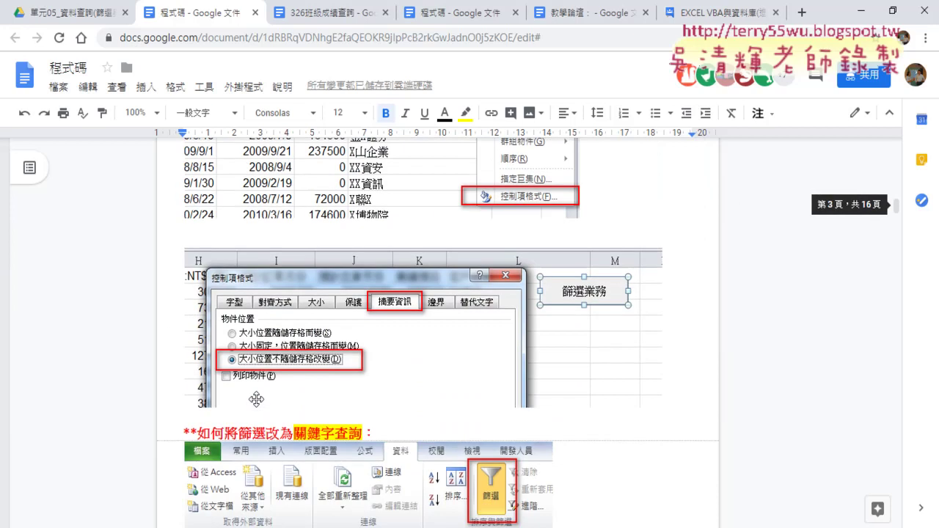
scroll(256, 399, "down", 3)
scroll(256, 399, "down", 3)
scroll(256, 399, "down", 2)
scroll(256, 399, "down", 4)
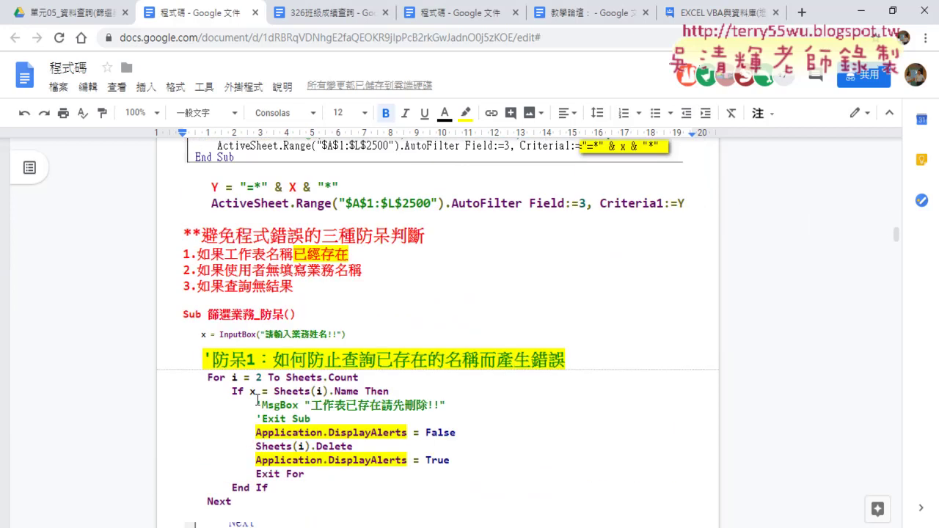
scroll(256, 399, "down", 4)
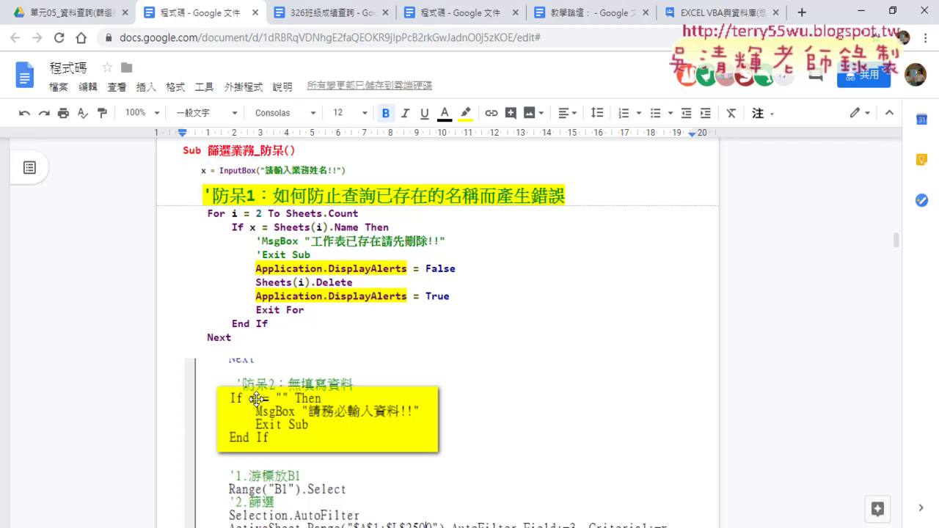
scroll(256, 399, "up", 1)
scroll(256, 399, "up", 1)
scroll(256, 400, "up", 1)
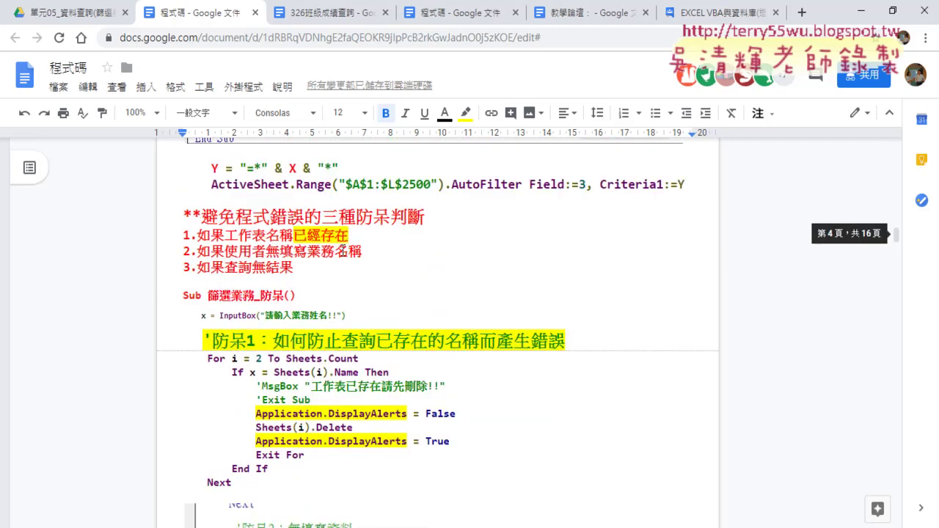
- Mark the three checks: sheet name already exists, no salesperson entered, no results
left_click_drag(348, 235, 183, 235)
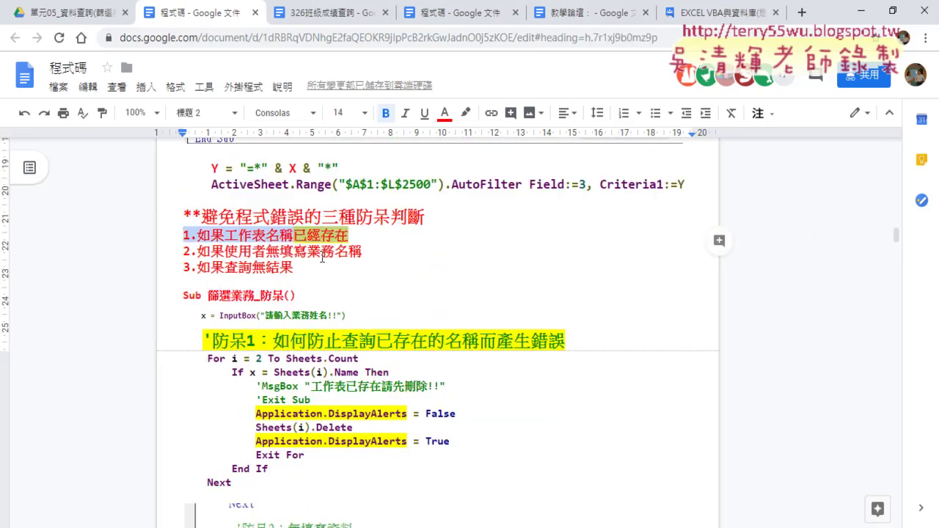
left_click_drag(362, 251, 184, 250)
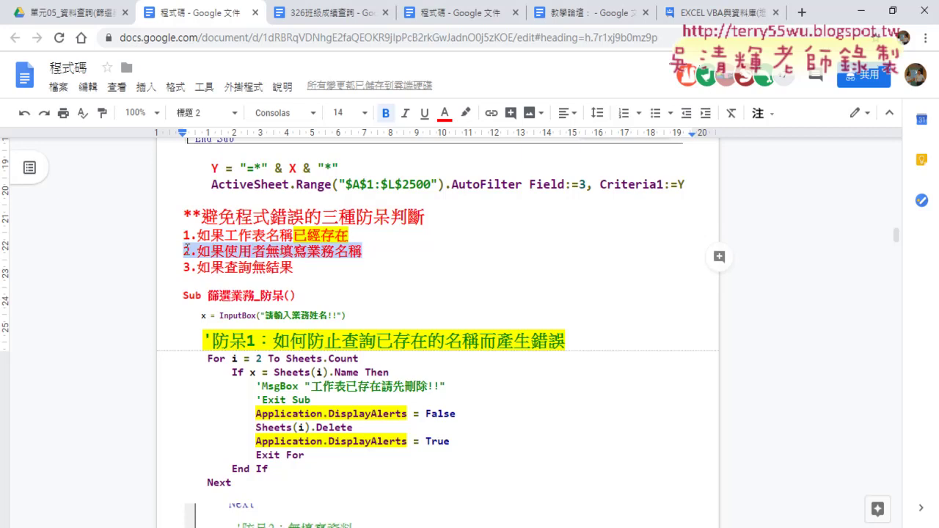
left_click_drag(293, 268, 178, 267)
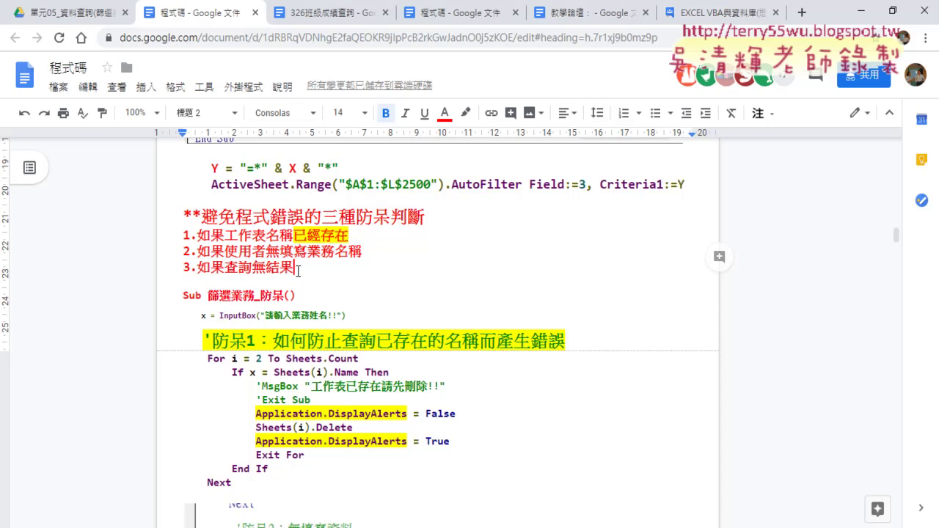